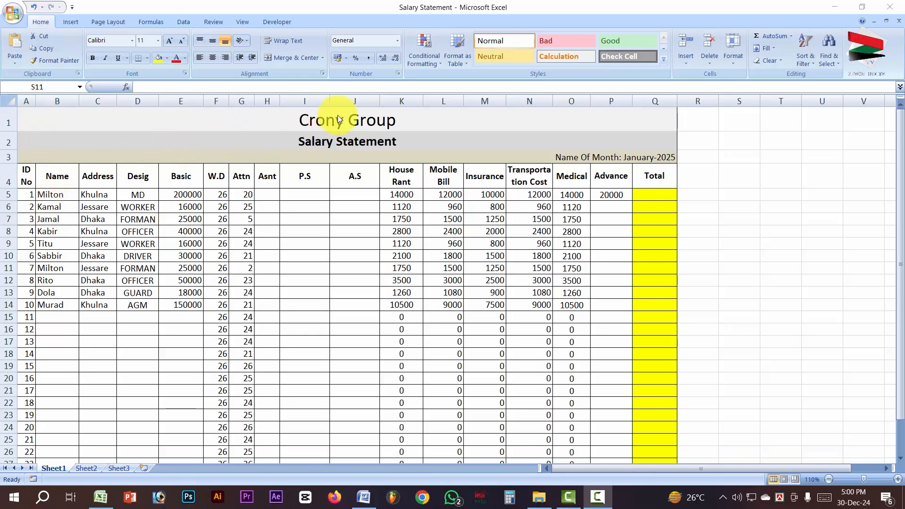
Change the company name in the merged title cell A1 to "N.R. Group".
{"action": "left_click", "coordinate": [358, 120]}
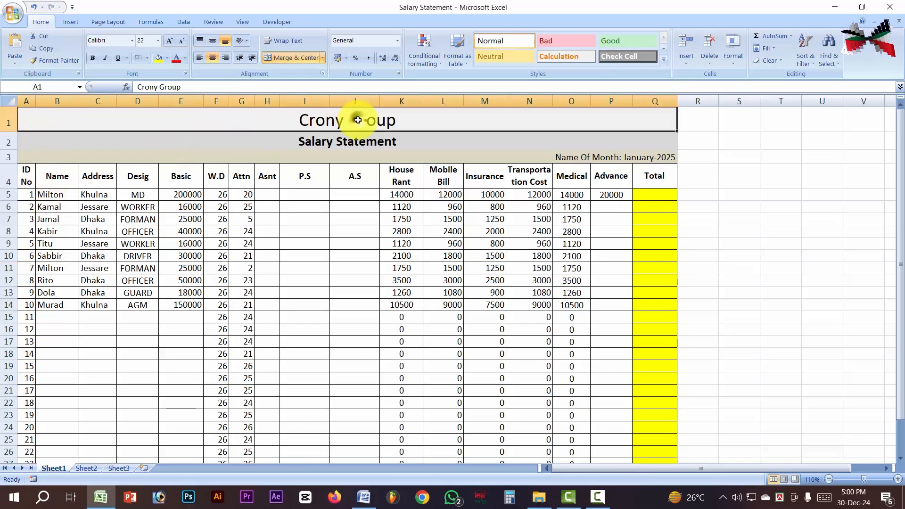
{"action": "double_click", "coordinate": [354, 122]}
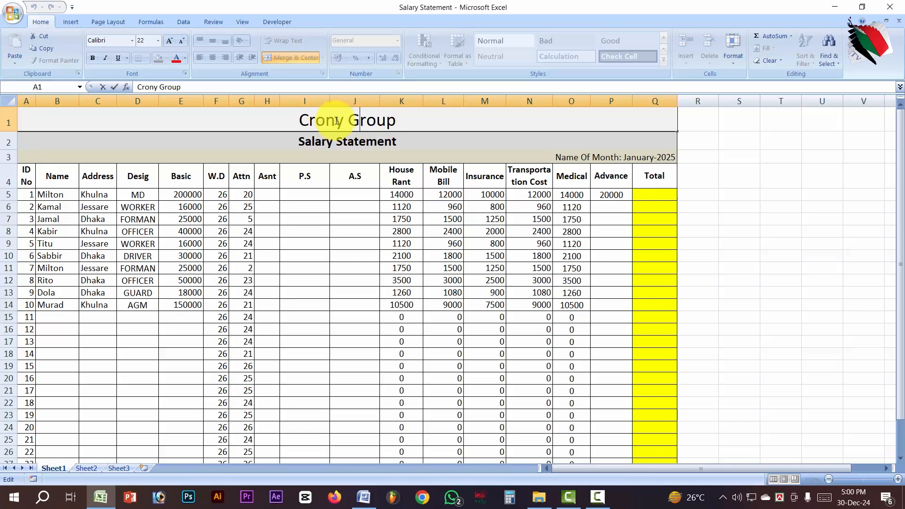
{"action": "left_click_drag", "start_coordinate": [349, 121], "coordinate": [262, 121]}
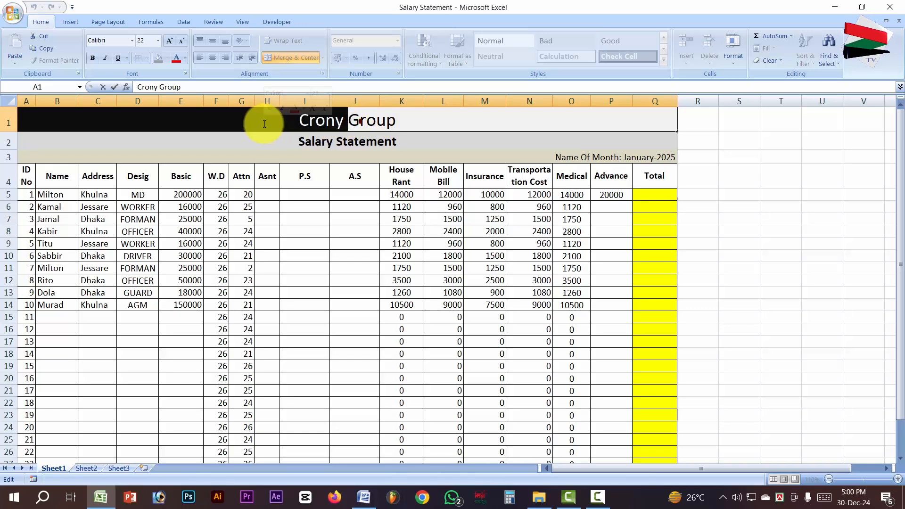
{"action": "type", "text": "N."}
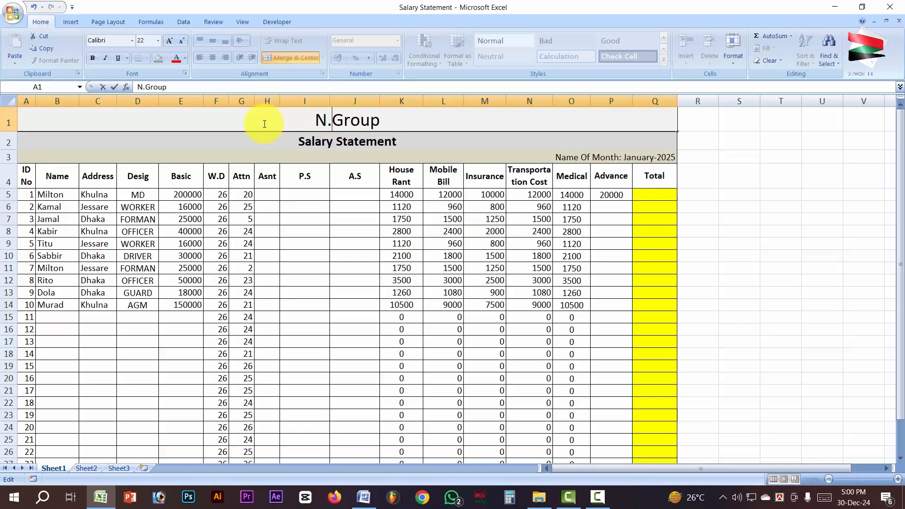
{"action": "type", "text": "R."}
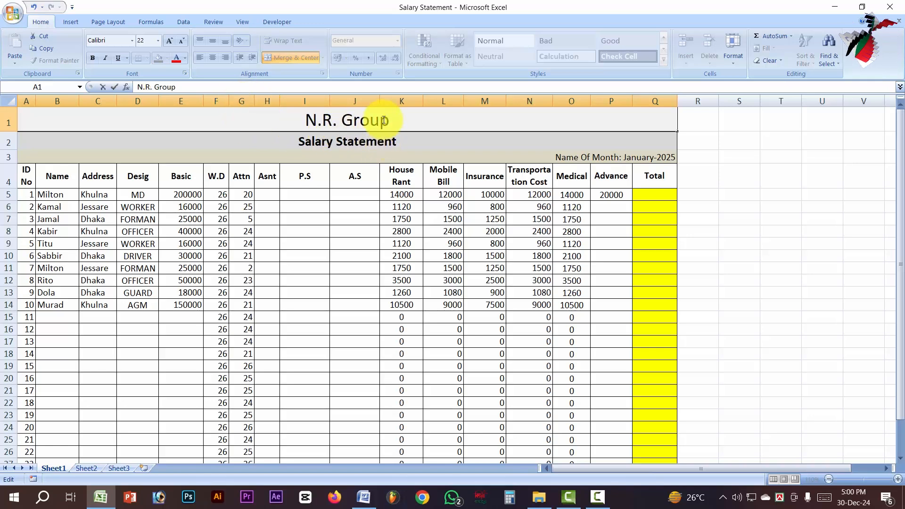
{"action": "left_click", "coordinate": [378, 139]}
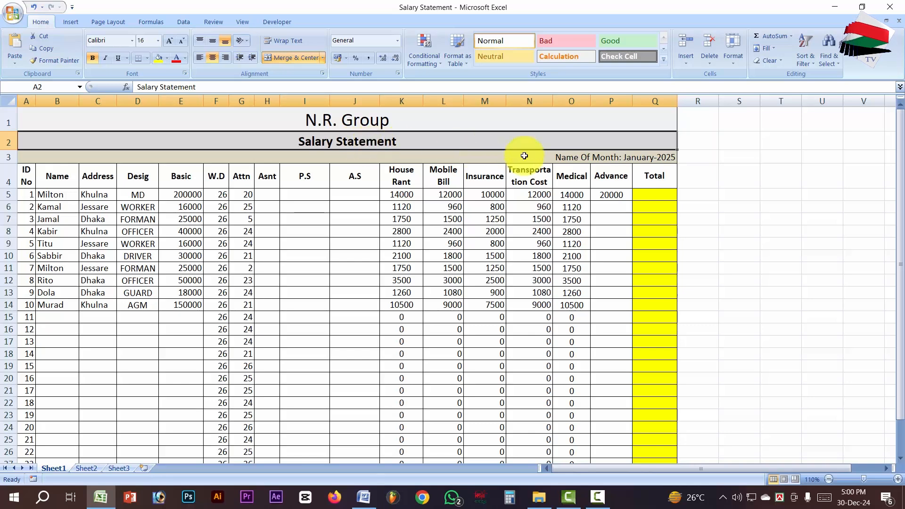
{"action": "left_click", "coordinate": [587, 157]}
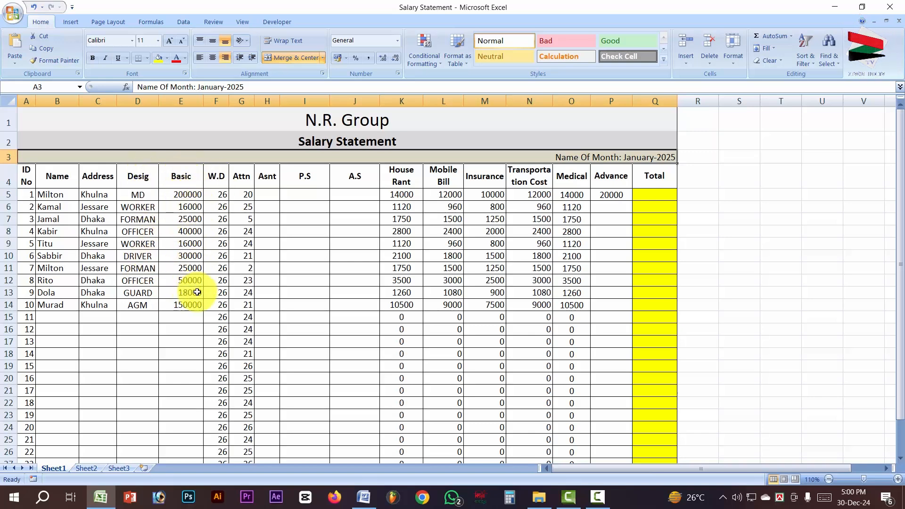
Clear the W.D values in F6:F29 and refill them by copying the 26 working days from F5 down to row 29.
{"action": "left_click", "coordinate": [219, 195]}
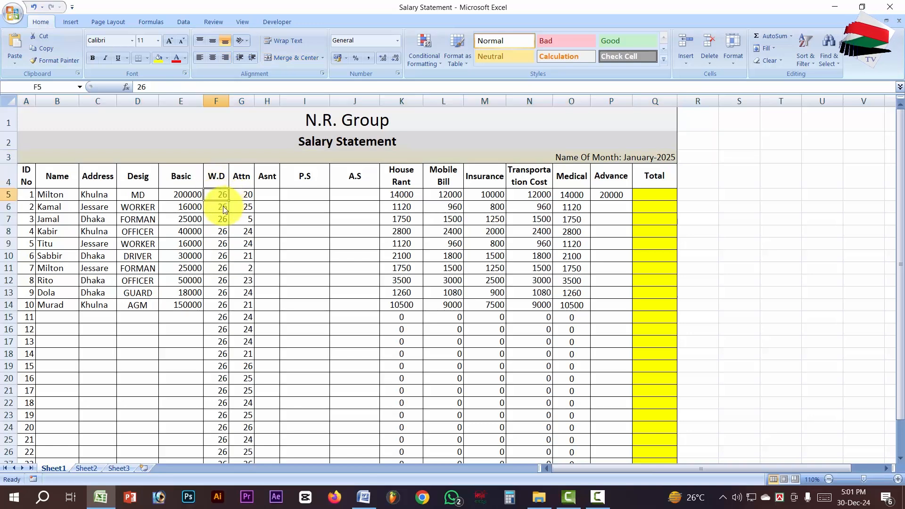
{"action": "left_click_drag", "start_coordinate": [225, 210], "coordinate": [223, 431]}
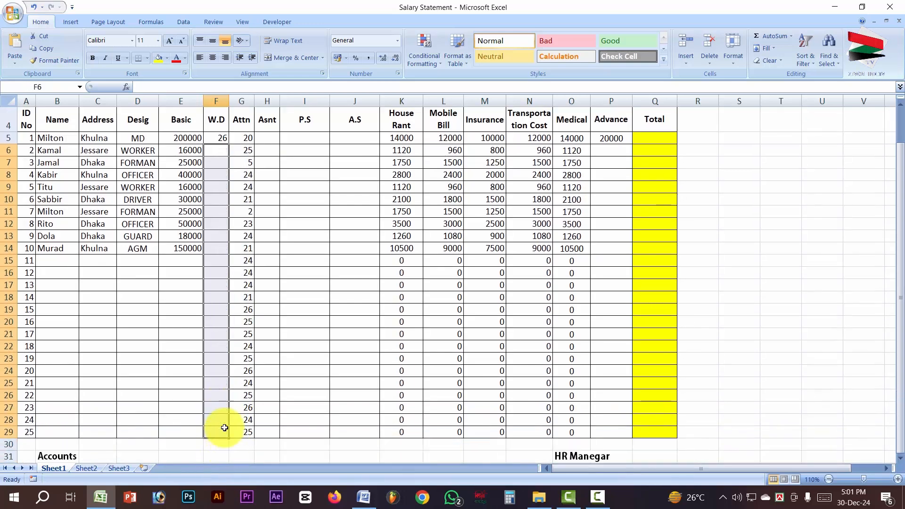
{"action": "key", "text": "Delete"}
{"action": "left_click", "coordinate": [218, 138]}
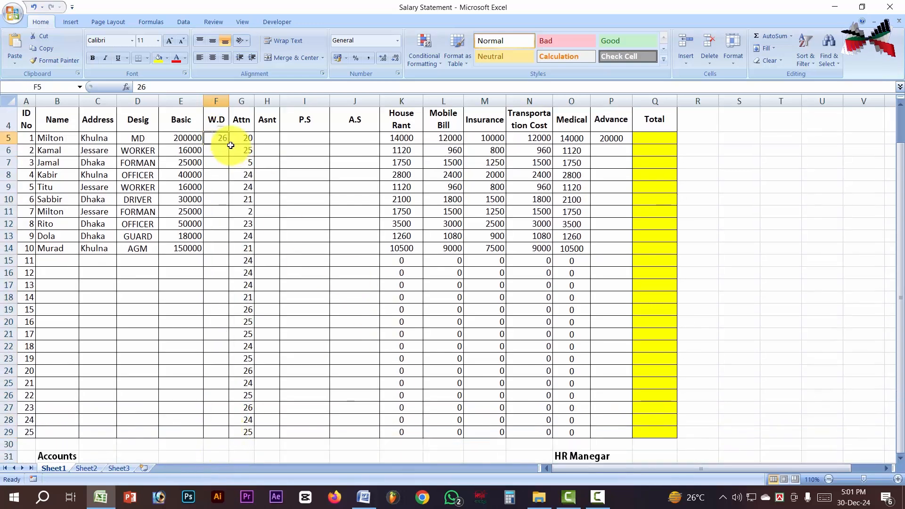
{"action": "left_click_drag", "start_coordinate": [229, 143], "coordinate": [228, 432]}
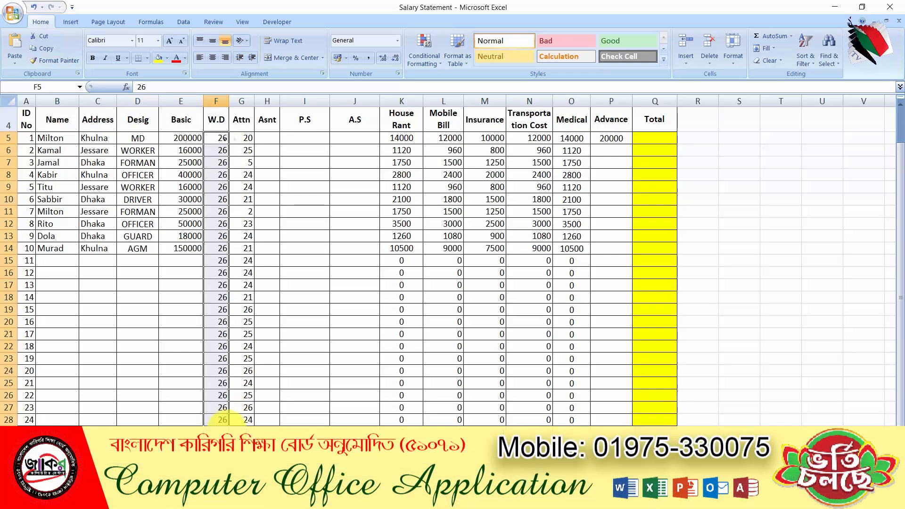
{"action": "left_click", "coordinate": [294, 175]}
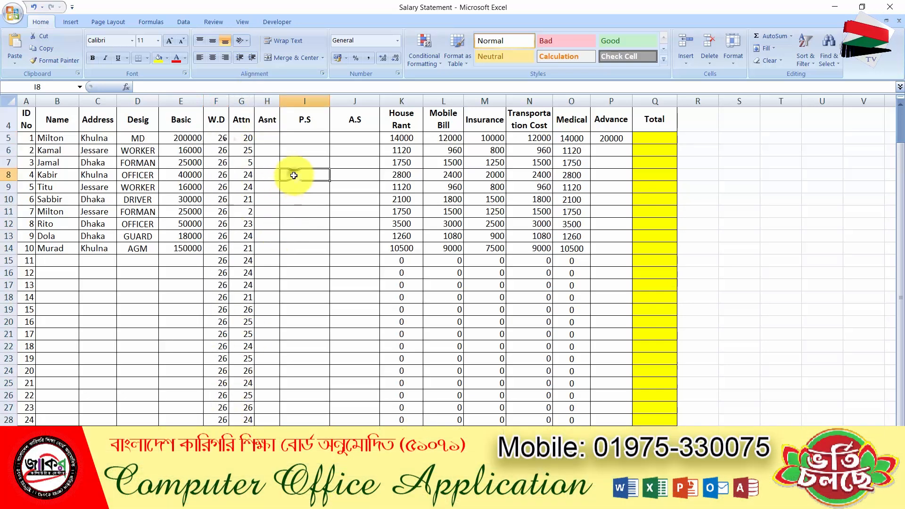
Calculate the absent days in H5 with =F5-G5 and fill the formula down the Asnt column.
{"action": "left_click", "coordinate": [245, 138]}
{"action": "scroll", "coordinate": [270, 154], "scroll_direction": "up", "scroll_amount": 1}
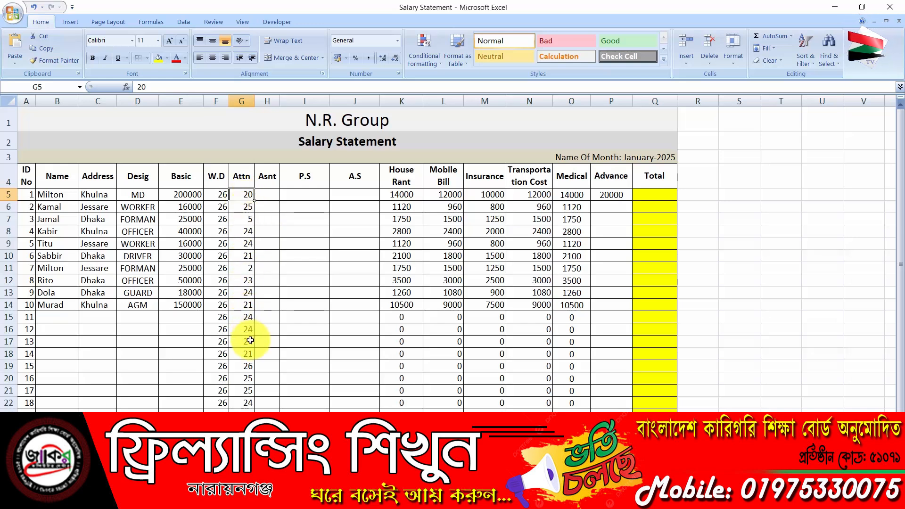
{"action": "left_click", "coordinate": [274, 192]}
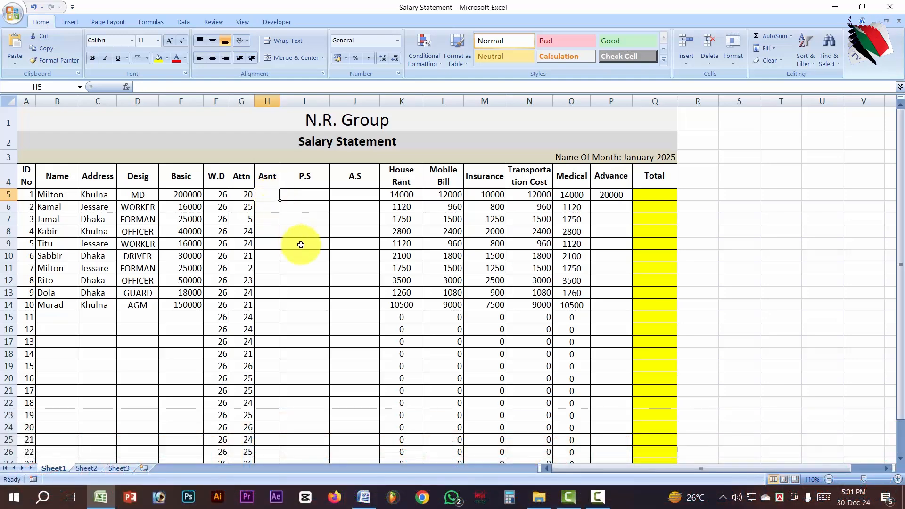
{"action": "type", "text": "=F5"}
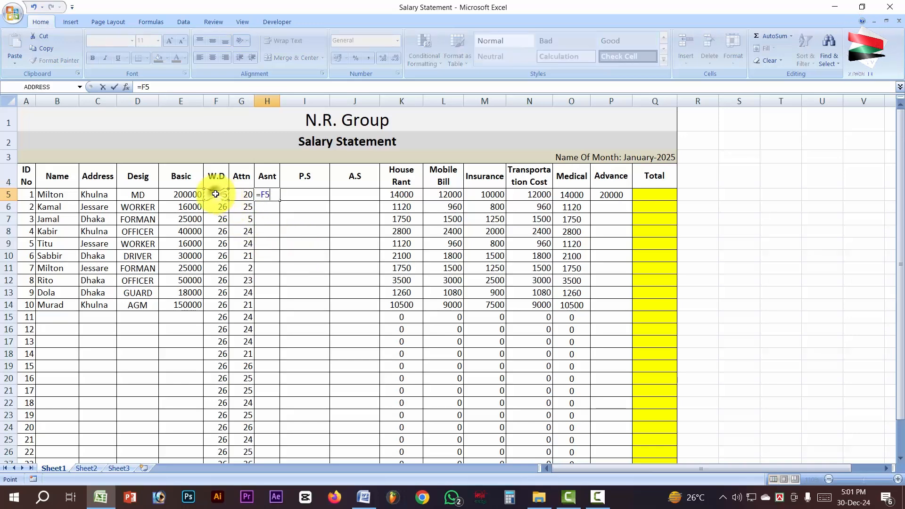
{"action": "type", "text": "-"}
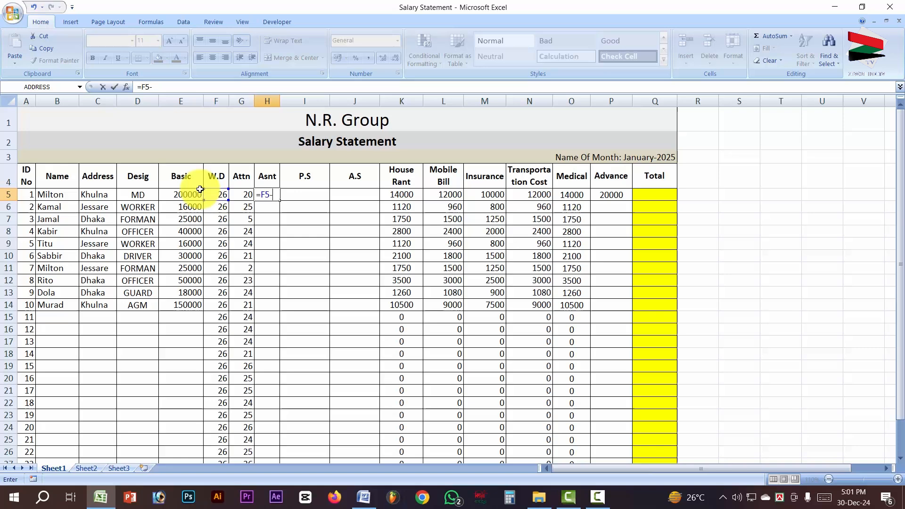
{"action": "left_click", "coordinate": [249, 196]}
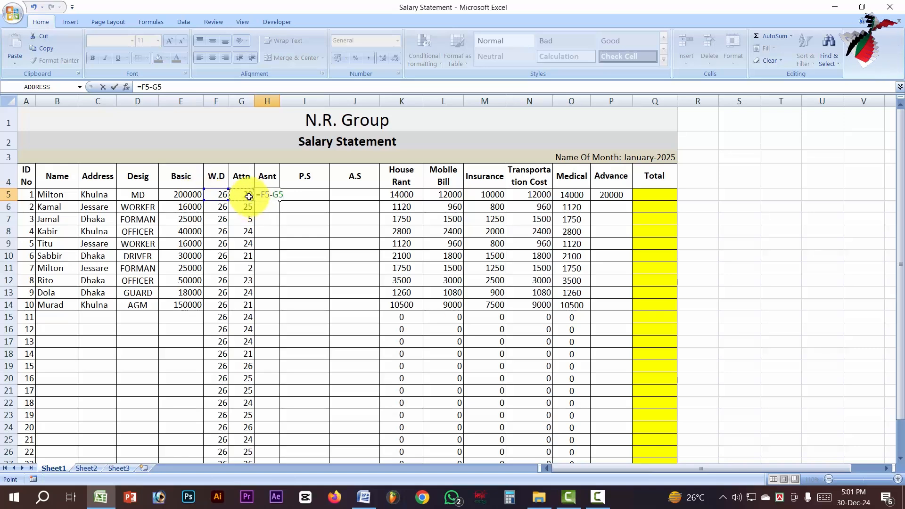
{"action": "key", "text": "Return"}
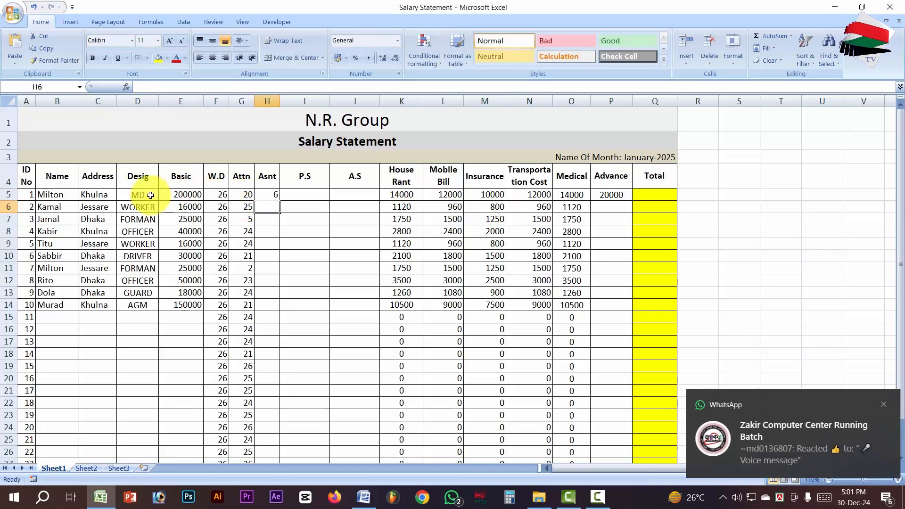
{"action": "left_click", "coordinate": [268, 194]}
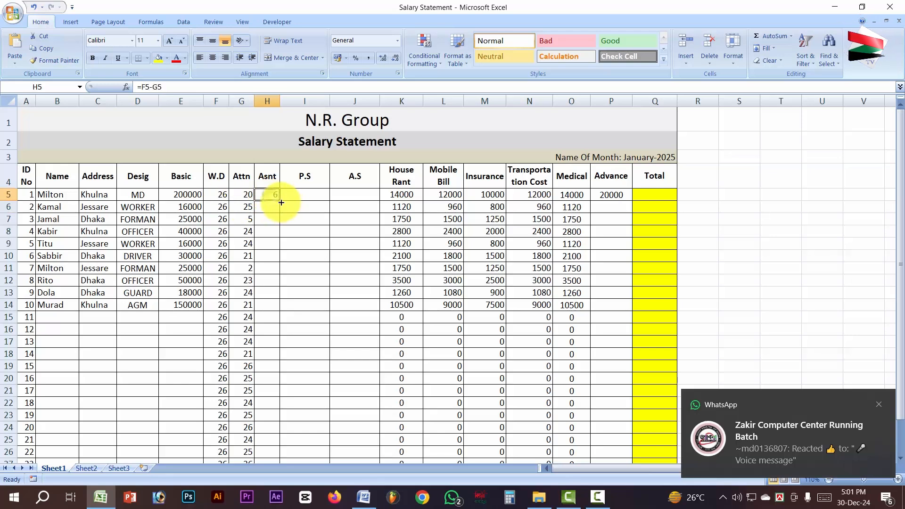
{"action": "double_click", "coordinate": [280, 201]}
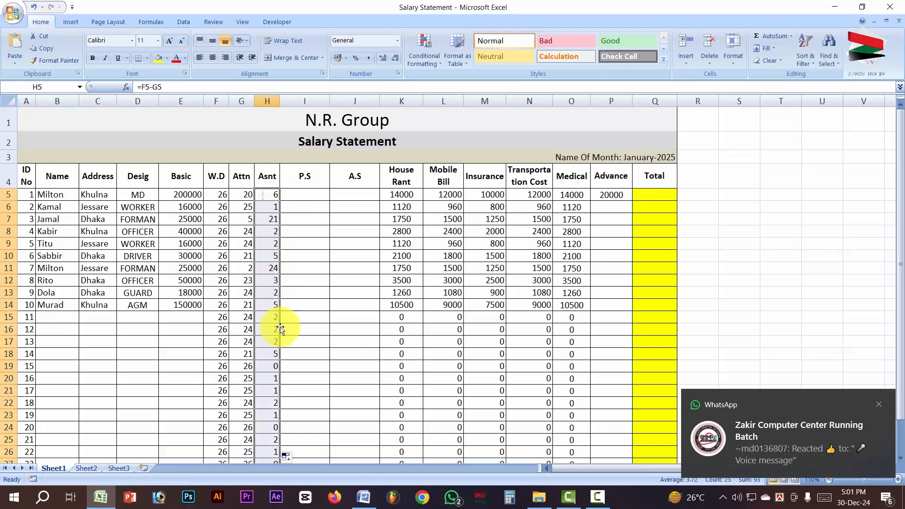
{"action": "left_click", "coordinate": [276, 367]}
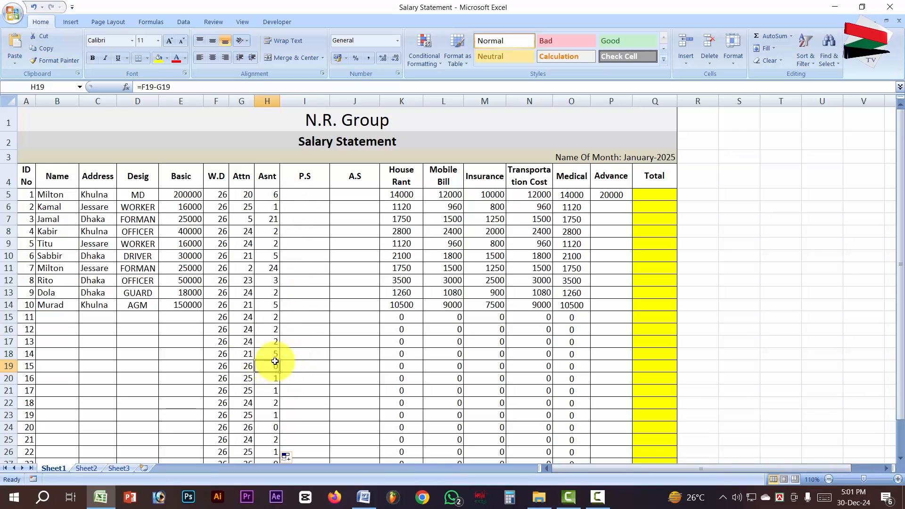
Calculate the P.S amount in I5 with =E5/F5*G5 and fill the formula down the column.
{"action": "left_click", "coordinate": [319, 193]}
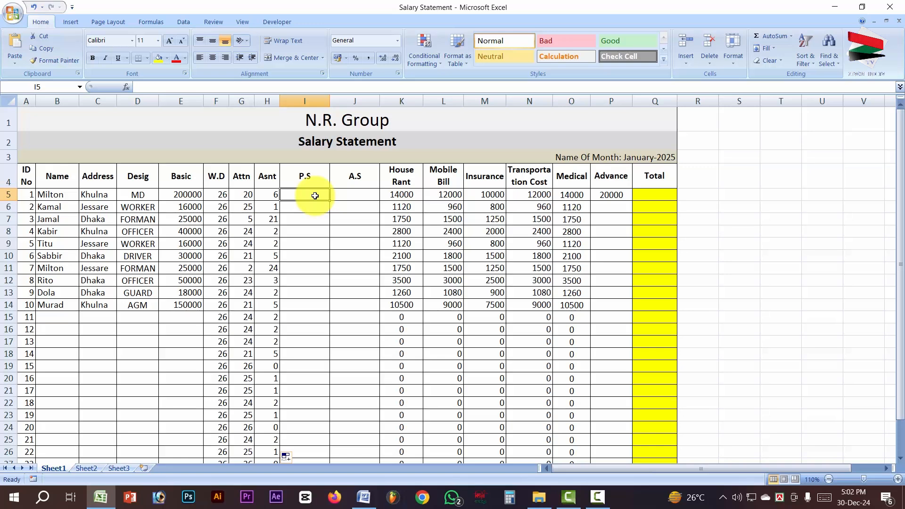
{"action": "type", "text": "="}
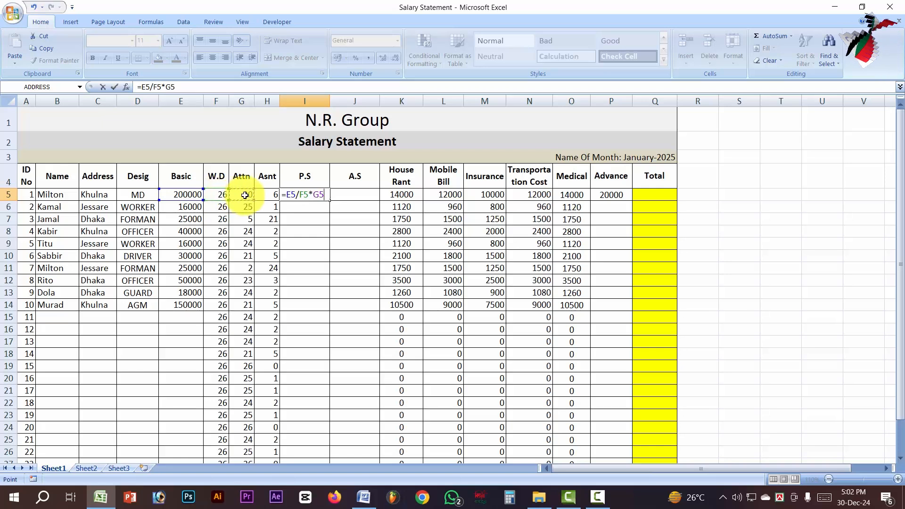
{"action": "key", "text": "Return"}
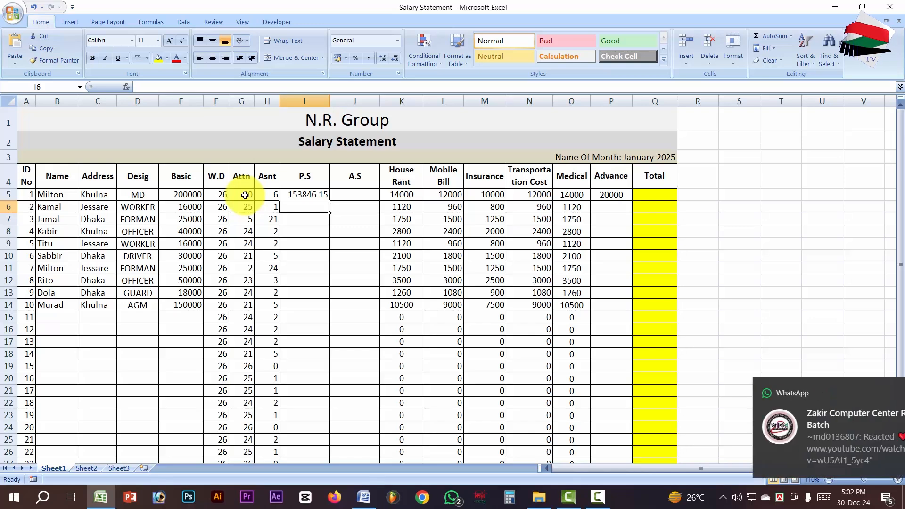
{"action": "left_click", "coordinate": [309, 197]}
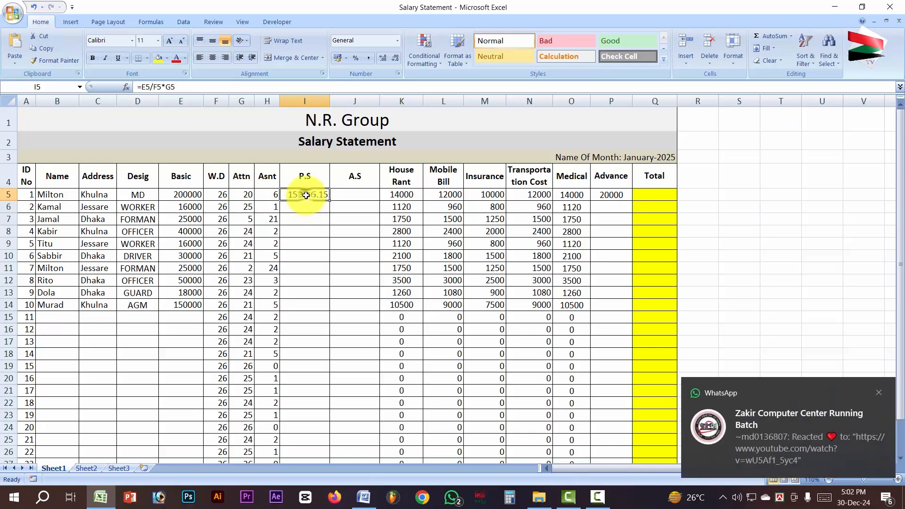
{"action": "double_click", "coordinate": [329, 200]}
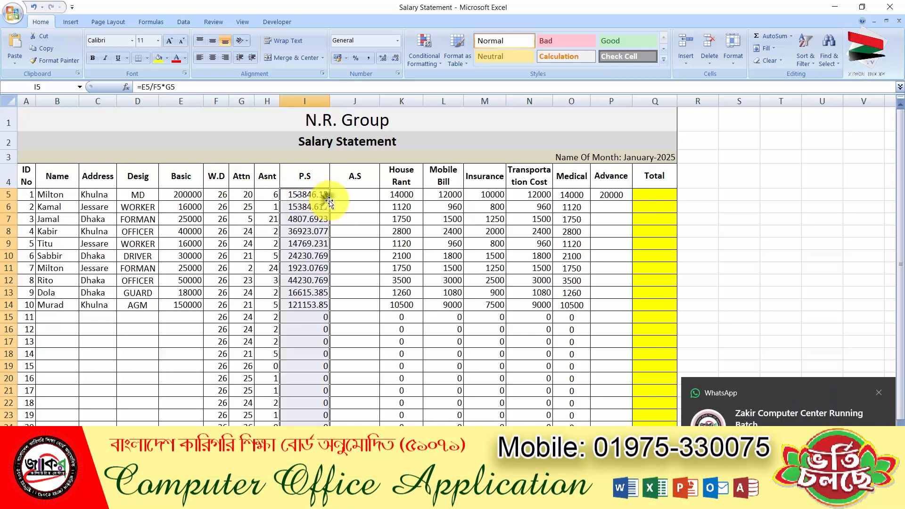
Calculate the A.S amount in J5 with =E5/F5*H5 and fill the formula down the column.
{"action": "left_click", "coordinate": [355, 194]}
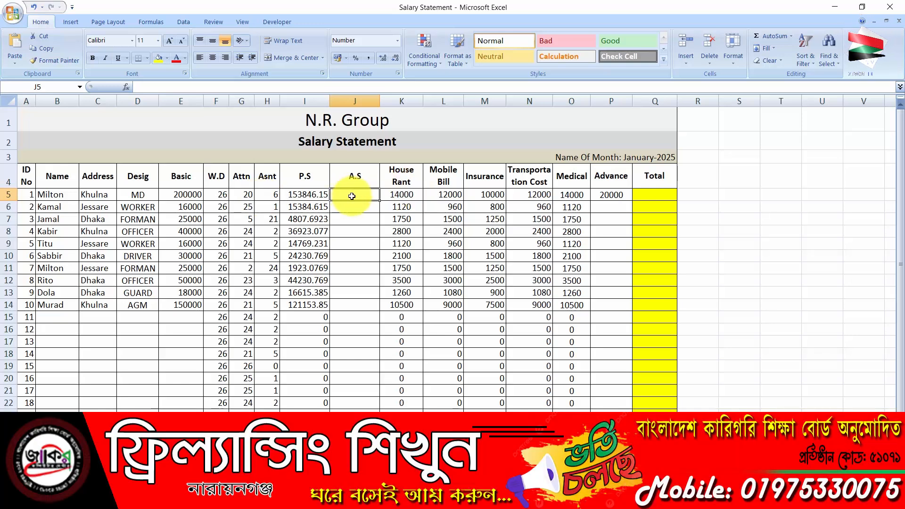
{"action": "type", "text": "="}
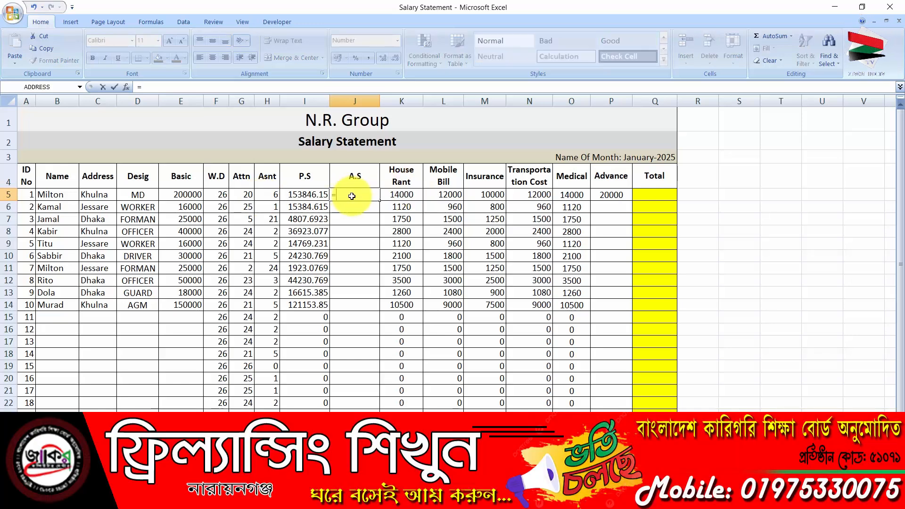
{"action": "left_click", "coordinate": [187, 194]}
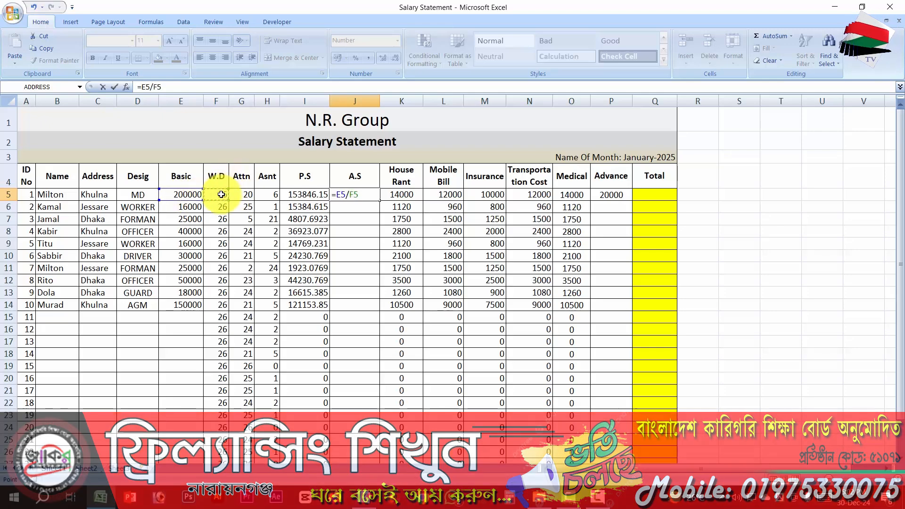
{"action": "type", "text": "*"}
{"action": "left_click", "coordinate": [273, 197]}
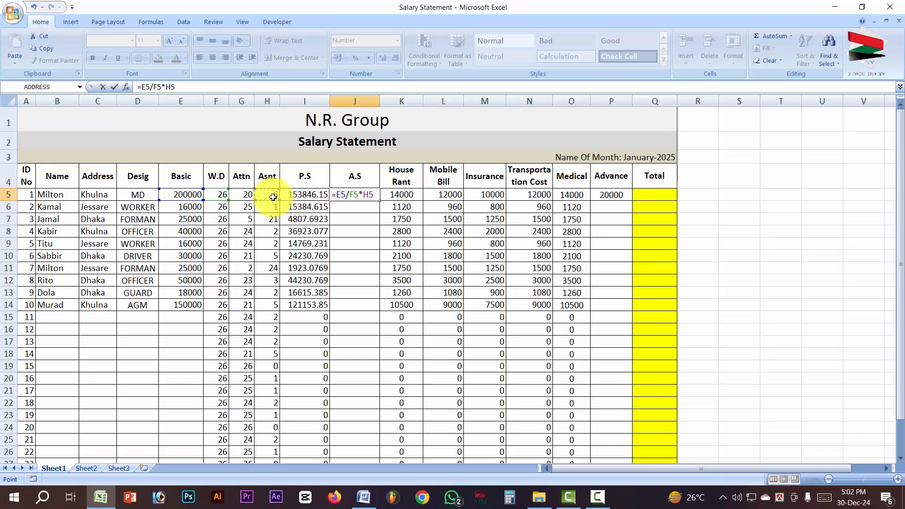
{"action": "key", "text": "Return"}
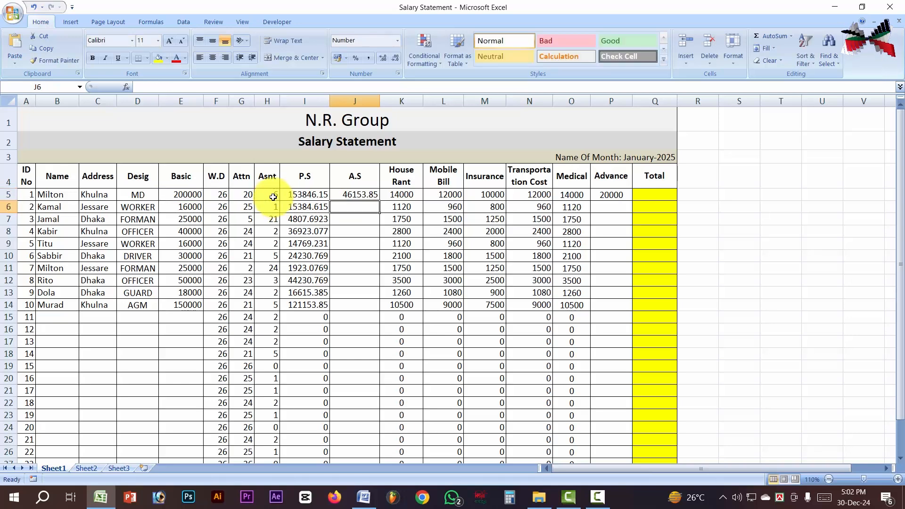
{"action": "left_click", "coordinate": [360, 194]}
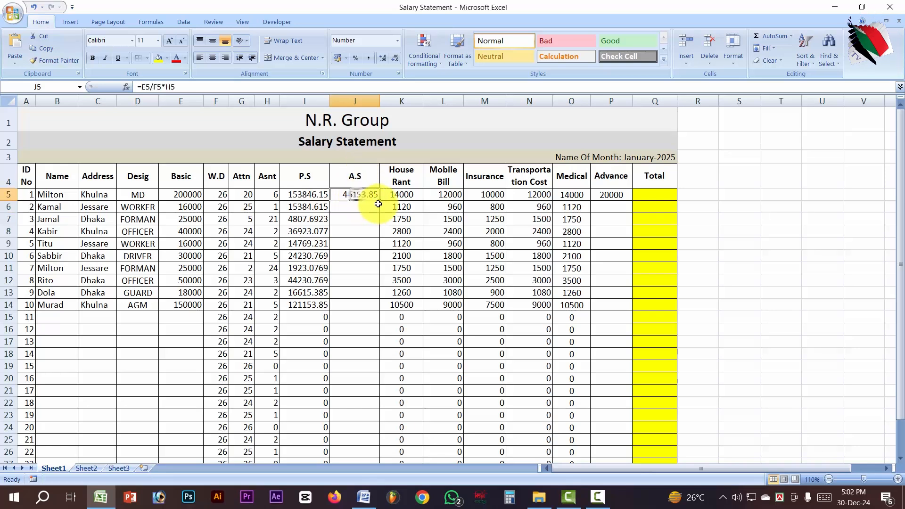
{"action": "double_click", "coordinate": [379, 201]}
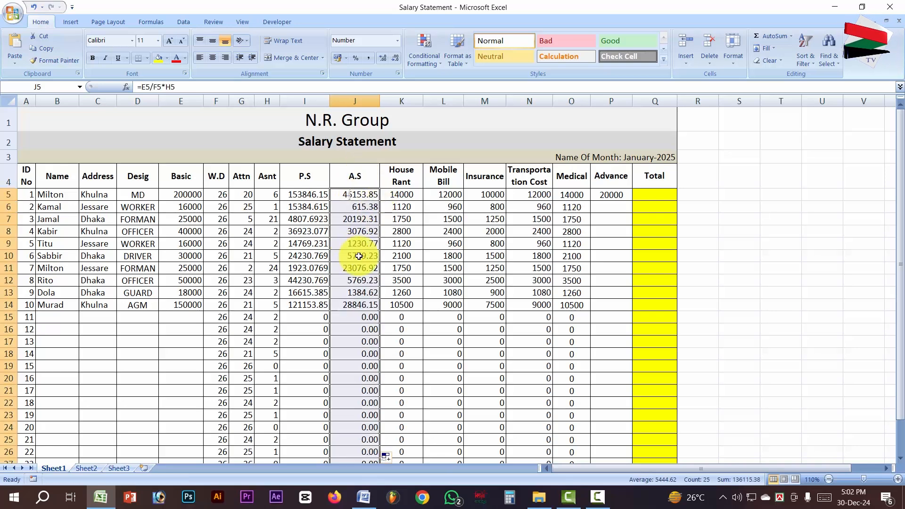
{"action": "left_click", "coordinate": [358, 207]}
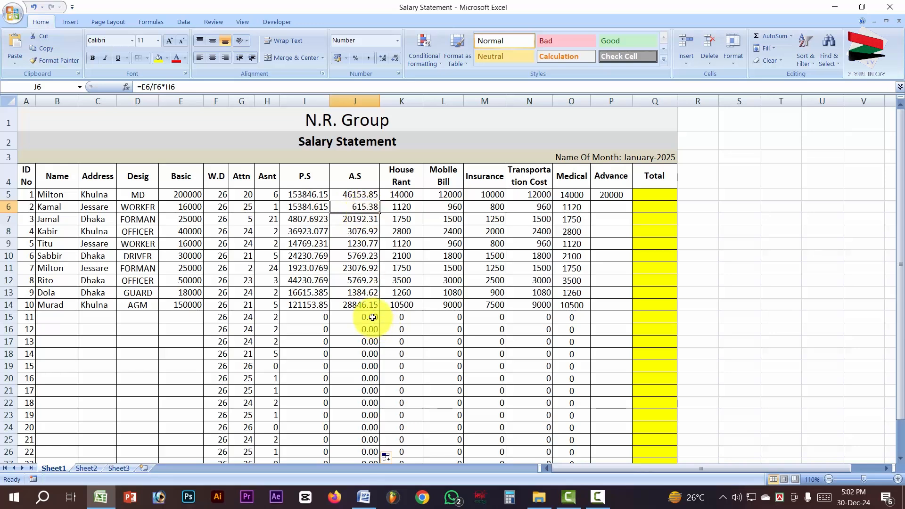
{"action": "left_click", "coordinate": [242, 293]}
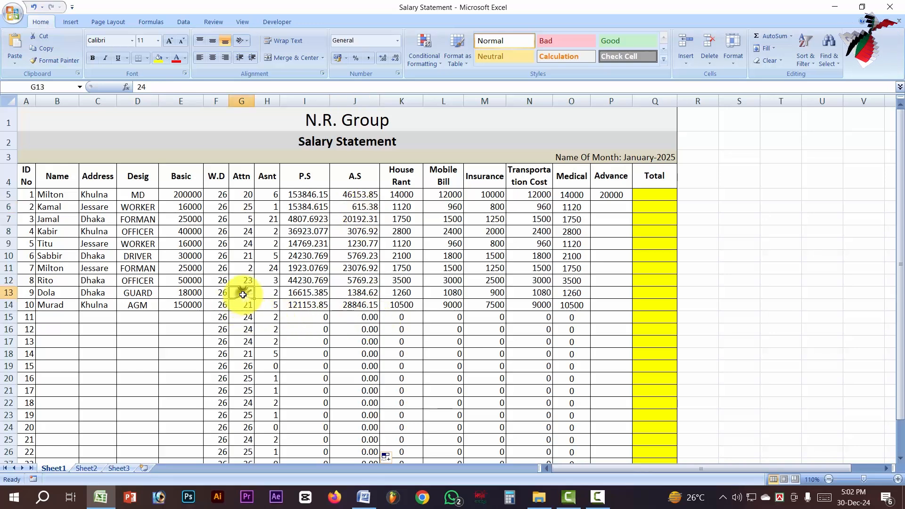
Set the attendance in G13 to 26 and check row 13's A.S, Basic and P.S amounts.
{"action": "type", "text": "26"}
{"action": "key", "text": "Return"}
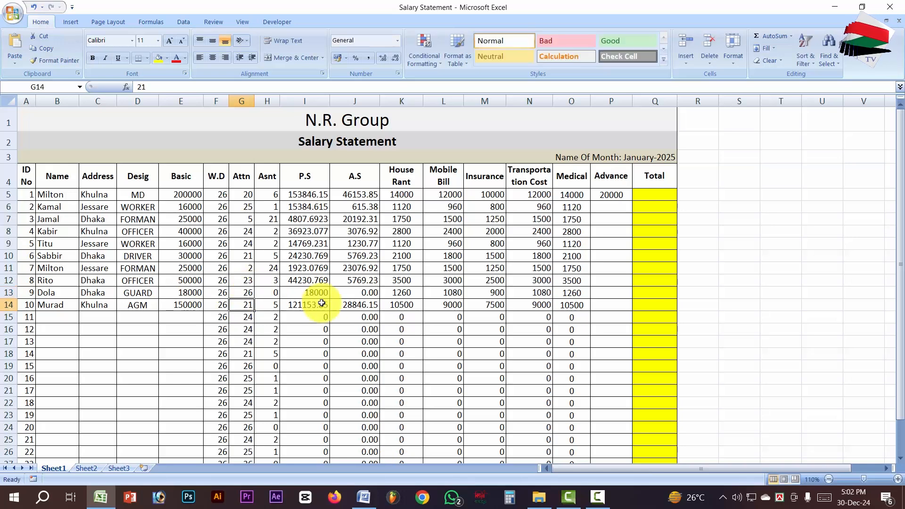
{"action": "left_click", "coordinate": [358, 298]}
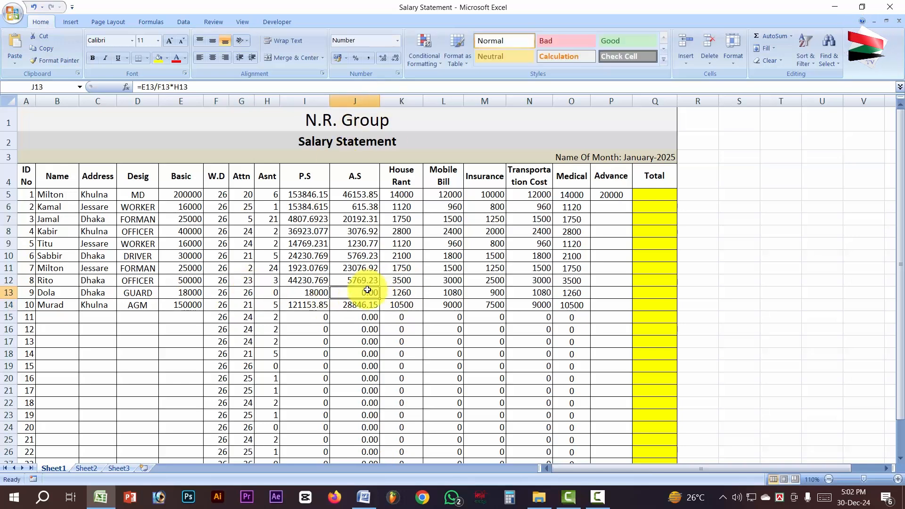
{"action": "left_click", "coordinate": [186, 293]}
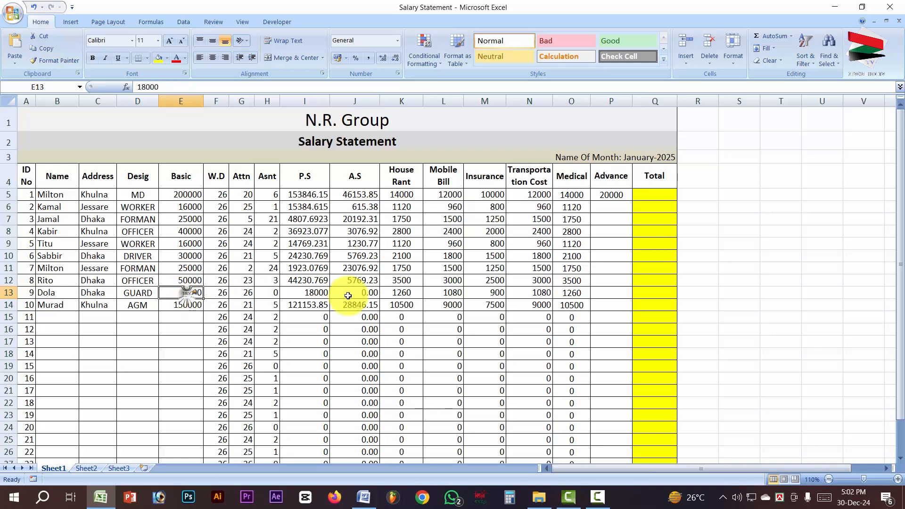
{"action": "left_click", "coordinate": [320, 295]}
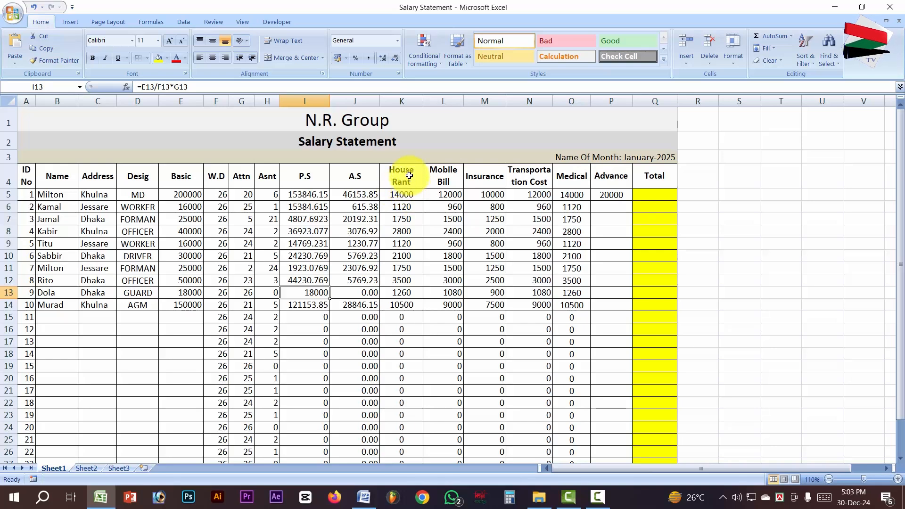
Clear the House Rant values in K5:K29.
{"action": "left_click_drag", "start_coordinate": [405, 197], "coordinate": [403, 430]}
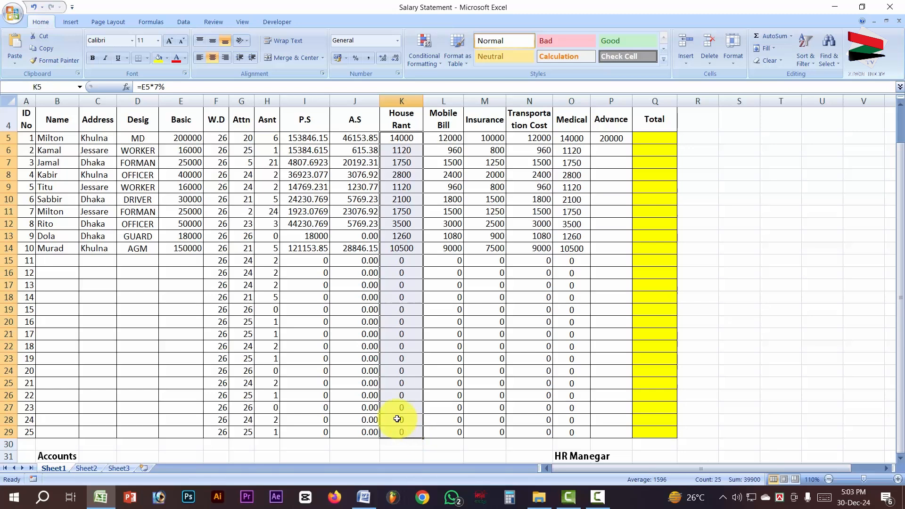
{"action": "key", "text": "Delete"}
{"action": "scroll", "coordinate": [490, 370], "scroll_direction": "up", "scroll_amount": 1}
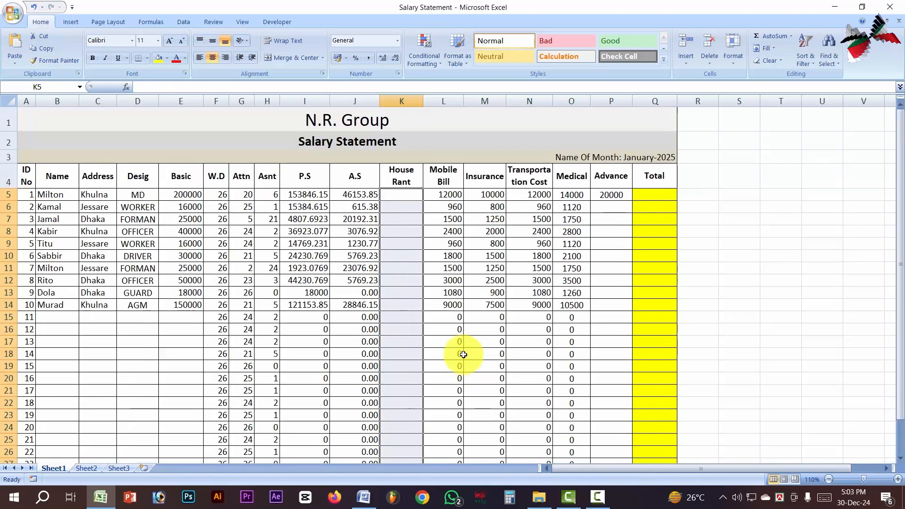
Calculate House Rant in K5 with =E5*7%, fill it down the column and right-align the results.
{"action": "left_click", "coordinate": [416, 193]}
{"action": "type", "text": "="}
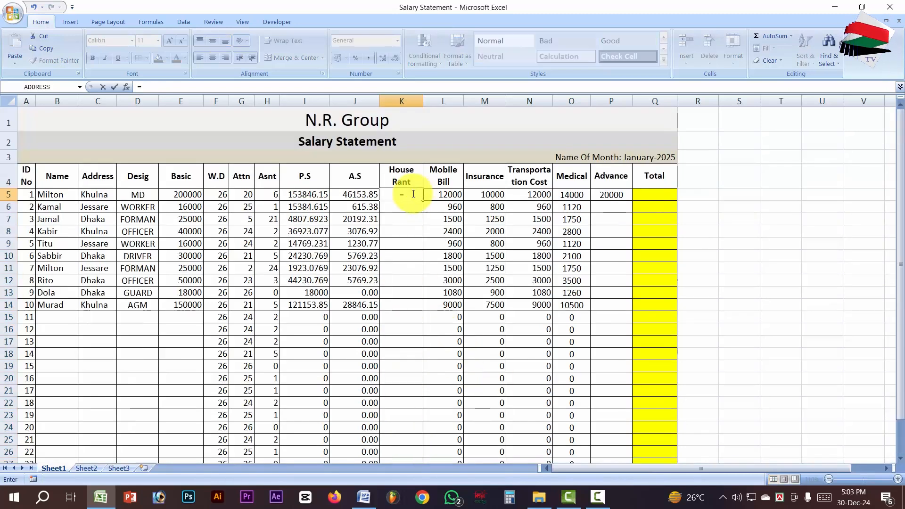
{"action": "left_click", "coordinate": [192, 193]}
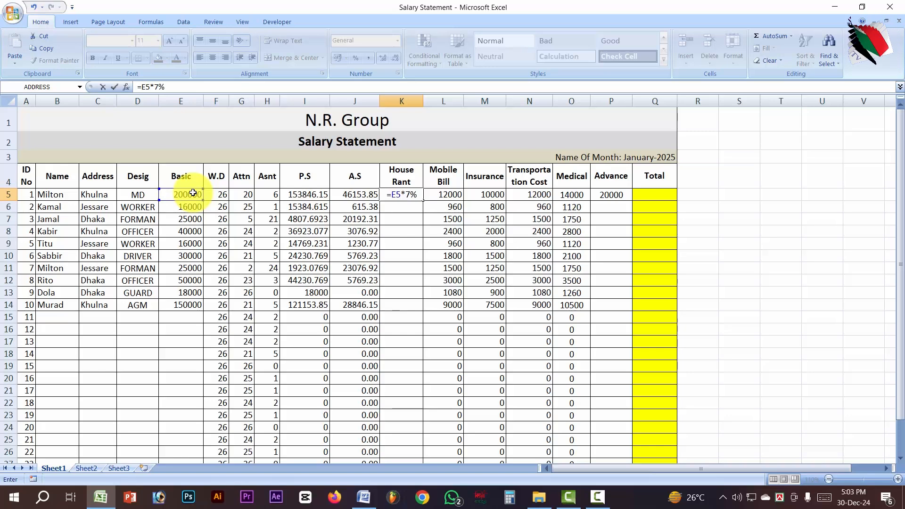
{"action": "key", "text": "Return"}
{"action": "left_click", "coordinate": [410, 194]}
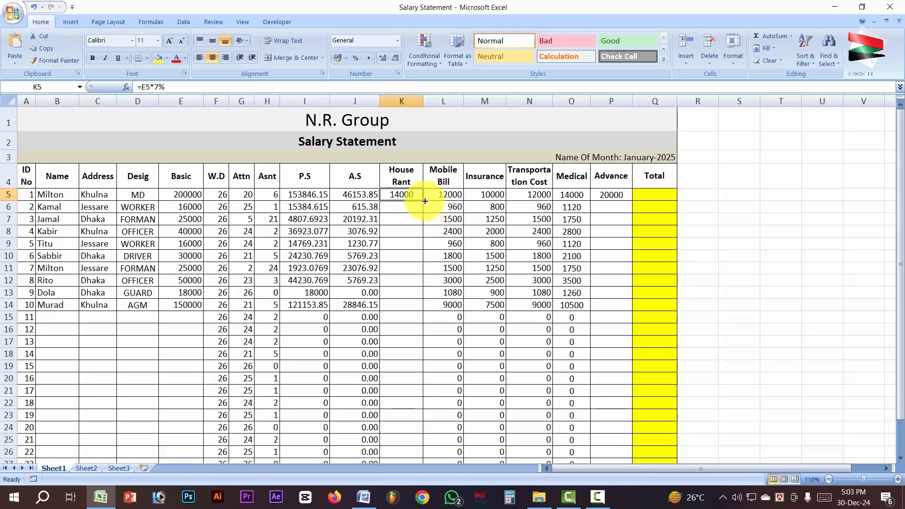
{"action": "double_click", "coordinate": [424, 201]}
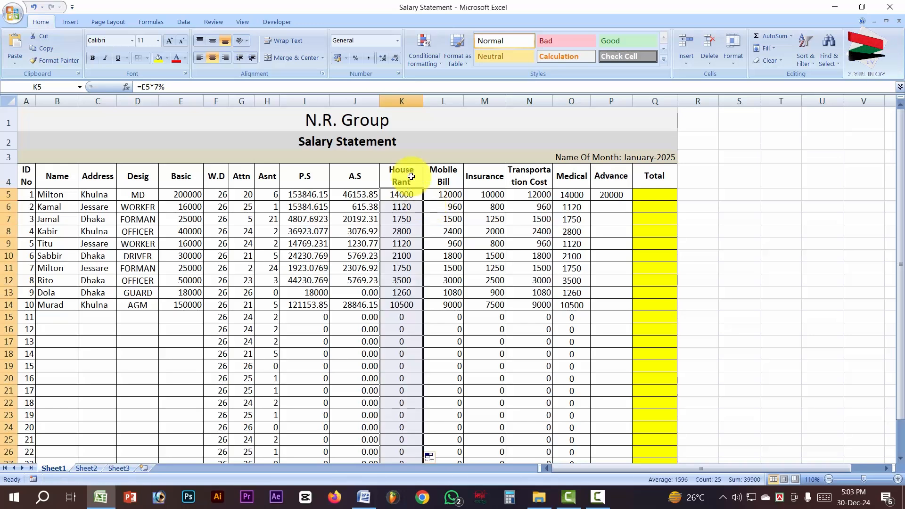
{"action": "left_click", "coordinate": [227, 56]}
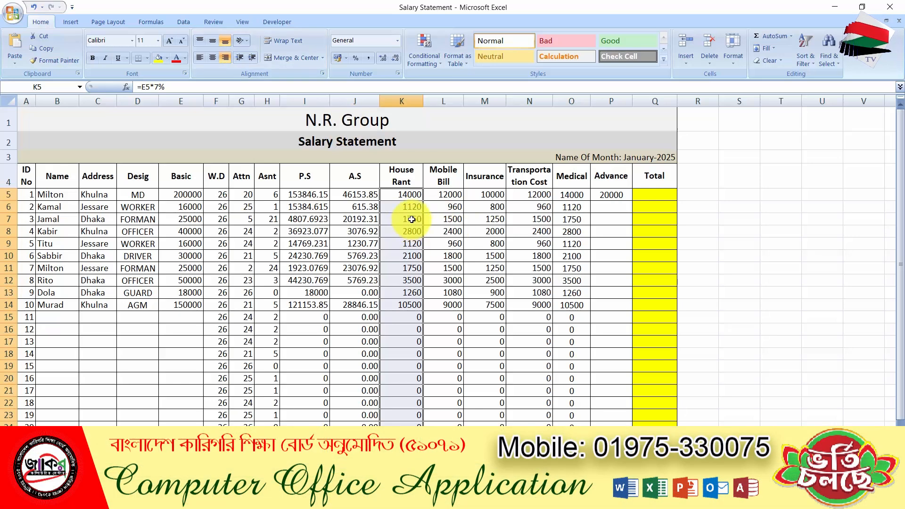
Examine the row 5 formulas for Mobile Bill, Insurance, Transportation Cost and Medical, and the Advance entry.
{"action": "left_click", "coordinate": [453, 195]}
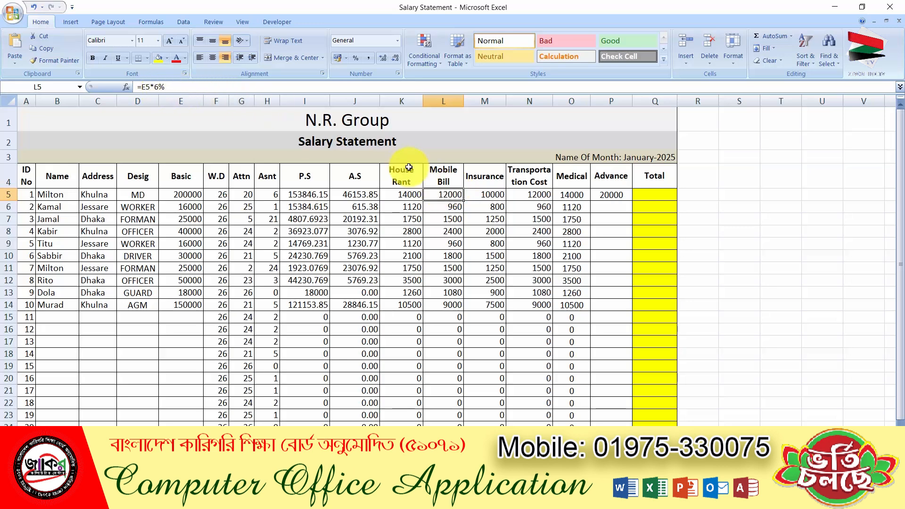
{"action": "double_click", "coordinate": [450, 196]}
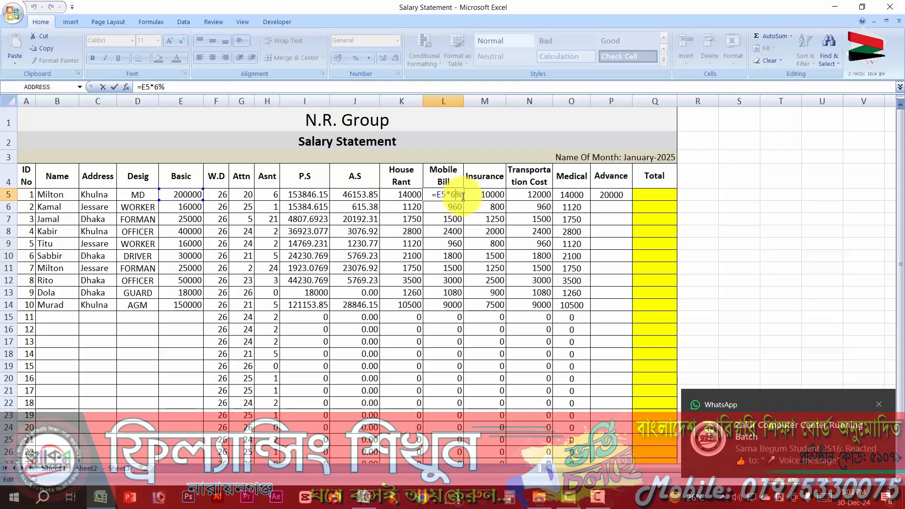
{"action": "key", "text": "Return"}
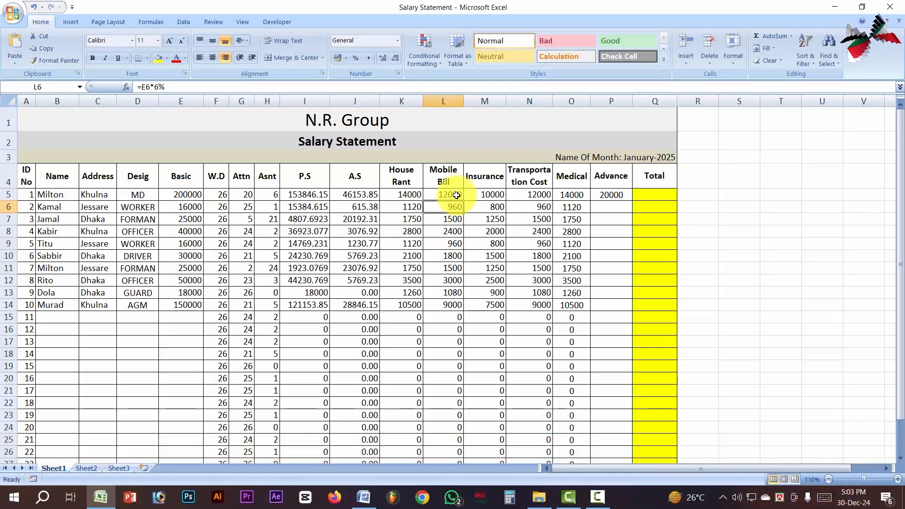
{"action": "double_click", "coordinate": [491, 194]}
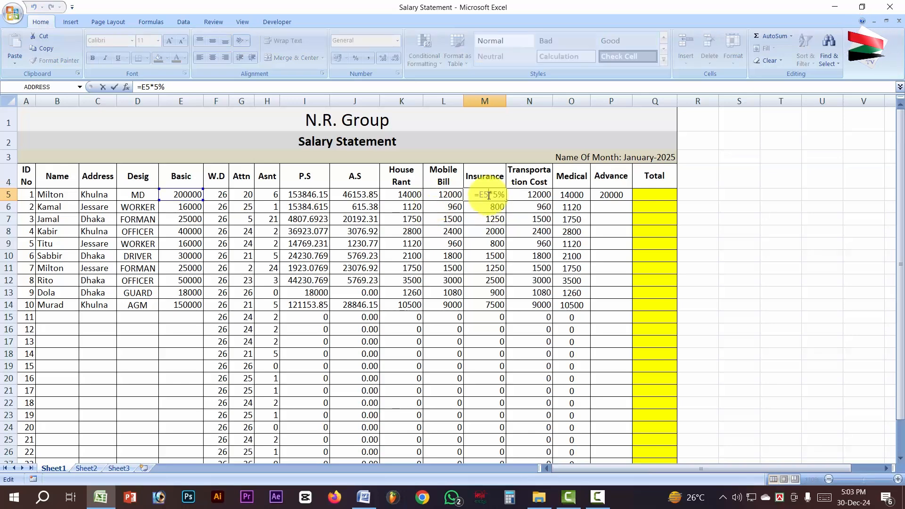
{"action": "key", "text": "Return"}
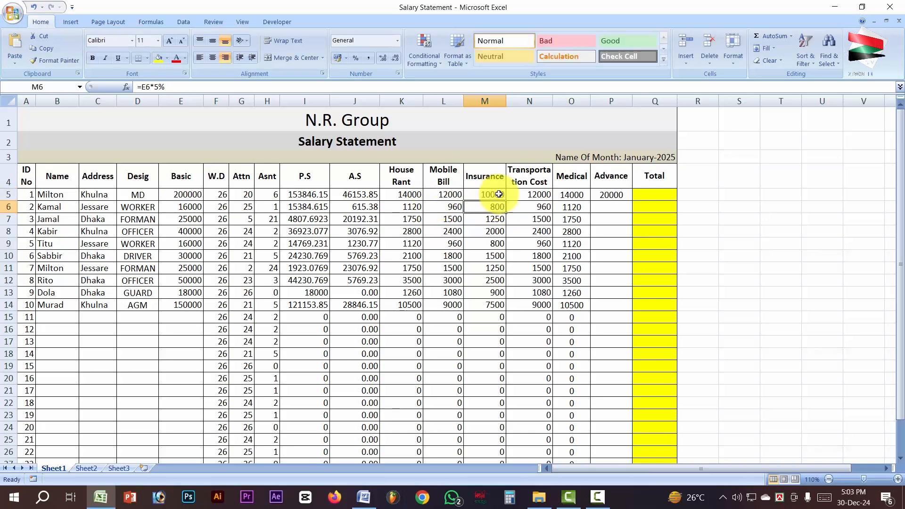
{"action": "left_click", "coordinate": [547, 196]}
{"action": "double_click", "coordinate": [547, 196]}
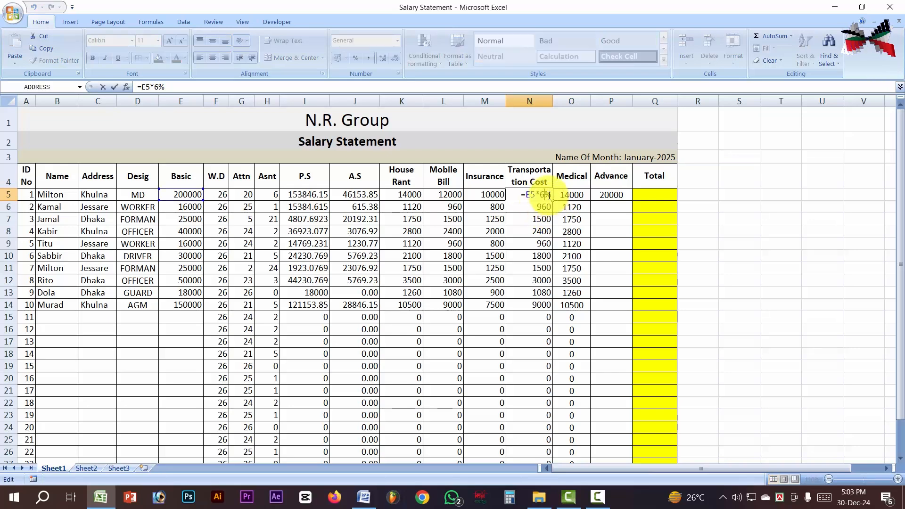
{"action": "key", "text": "Return"}
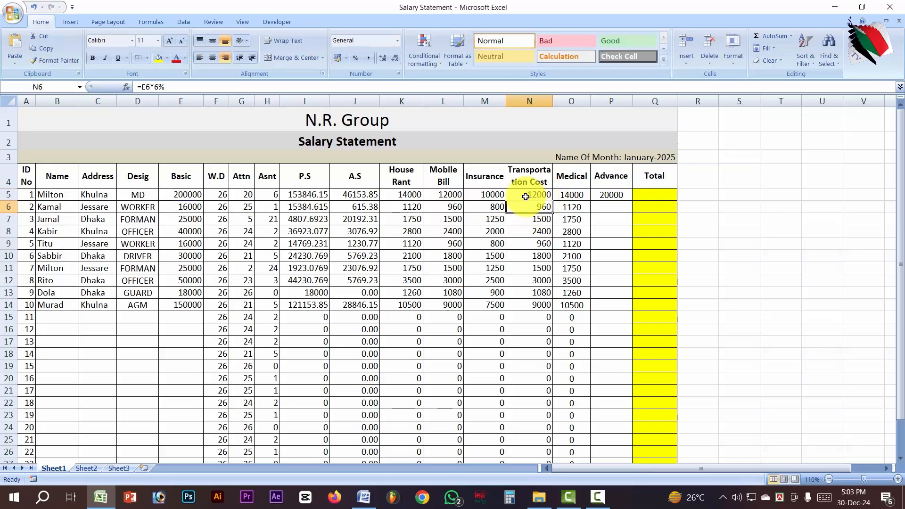
{"action": "left_click", "coordinate": [580, 196]}
{"action": "double_click", "coordinate": [580, 196]}
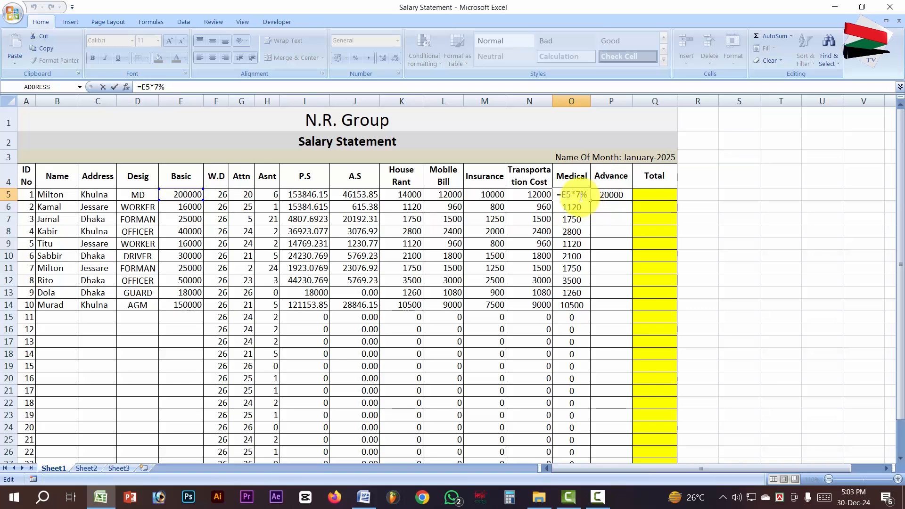
{"action": "key", "text": "Return"}
{"action": "left_click", "coordinate": [621, 195]}
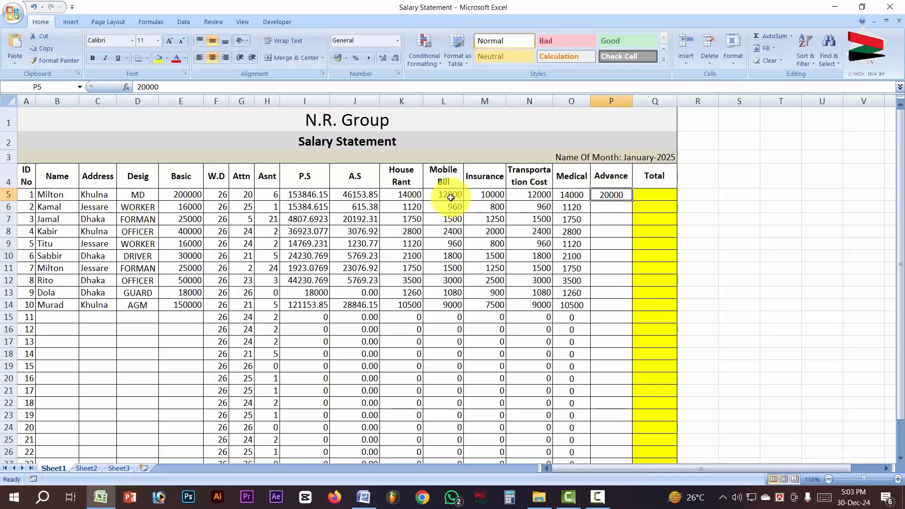
Enter the Advance amounts 0, 500, 0, 0, 0 and 0 in P6:P11.
{"action": "left_click", "coordinate": [614, 207]}
{"action": "type", "text": "0"}
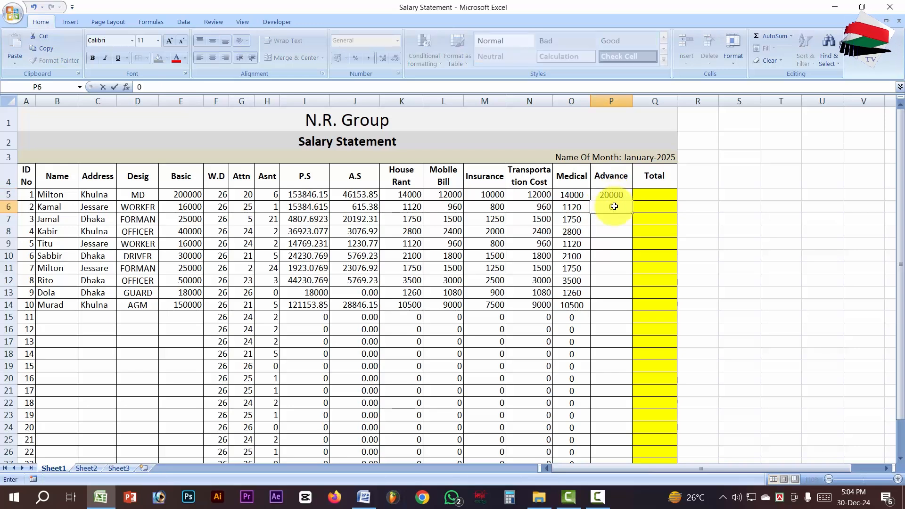
{"action": "key", "text": "Return"}
{"action": "type", "text": "5"}
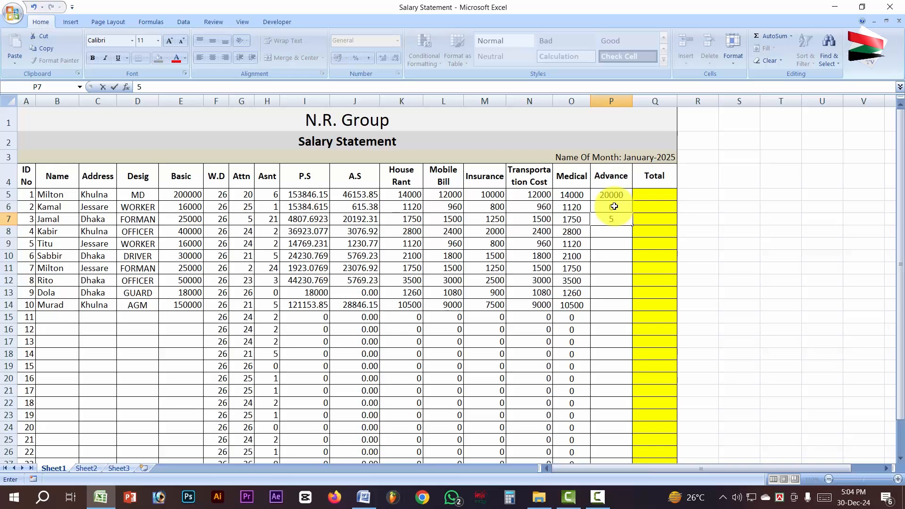
{"action": "type", "text": "00"}
{"action": "key", "text": "Return"}
{"action": "type", "text": "0"}
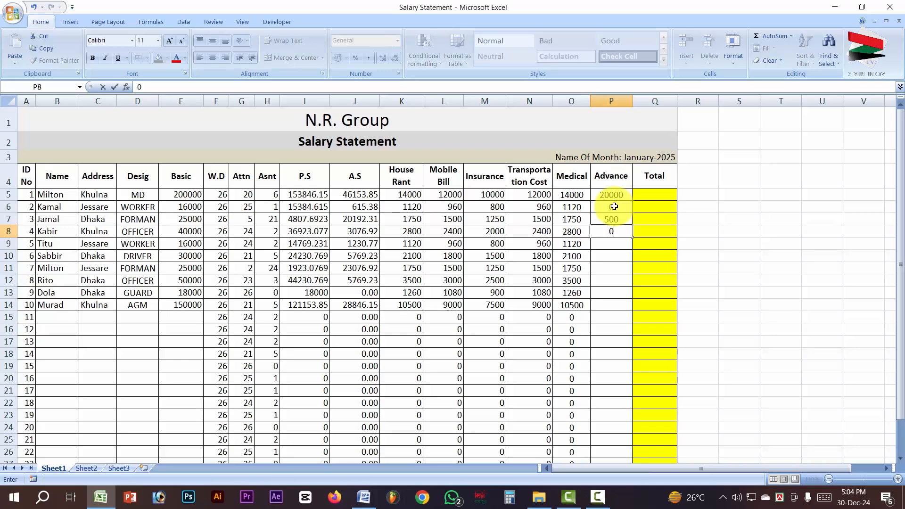
{"action": "key", "text": "Return"}
{"action": "type", "text": "0"}
{"action": "key", "text": "Return"}
{"action": "type", "text": "0"}
{"action": "key", "text": "Return"}
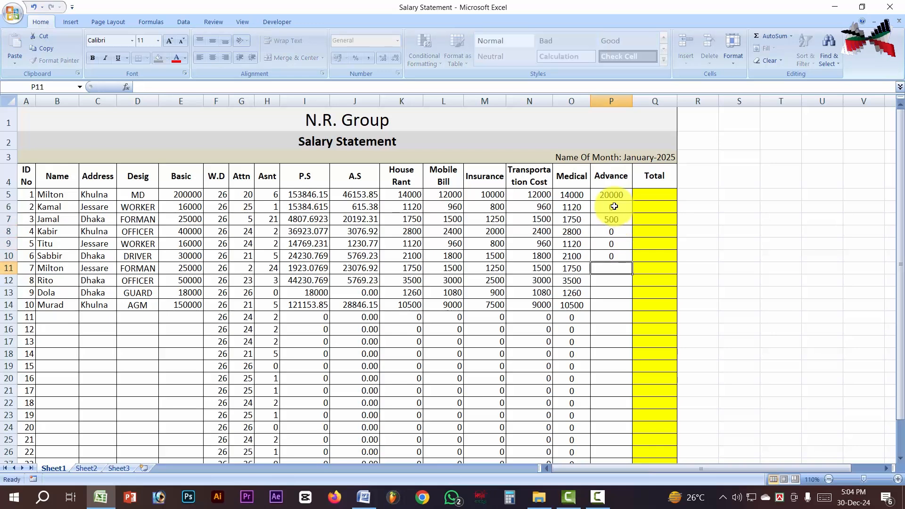
{"action": "type", "text": "0"}
{"action": "left_click", "coordinate": [778, 243]}
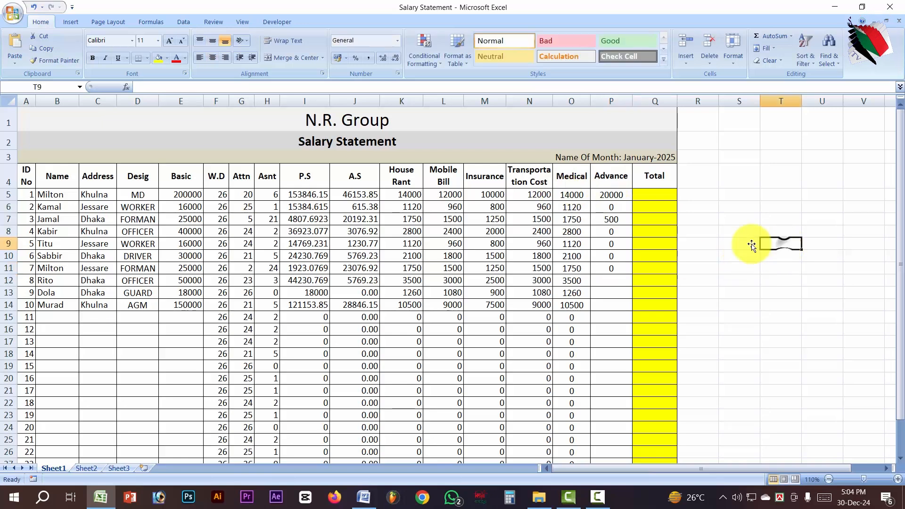
{"action": "left_click", "coordinate": [660, 195]}
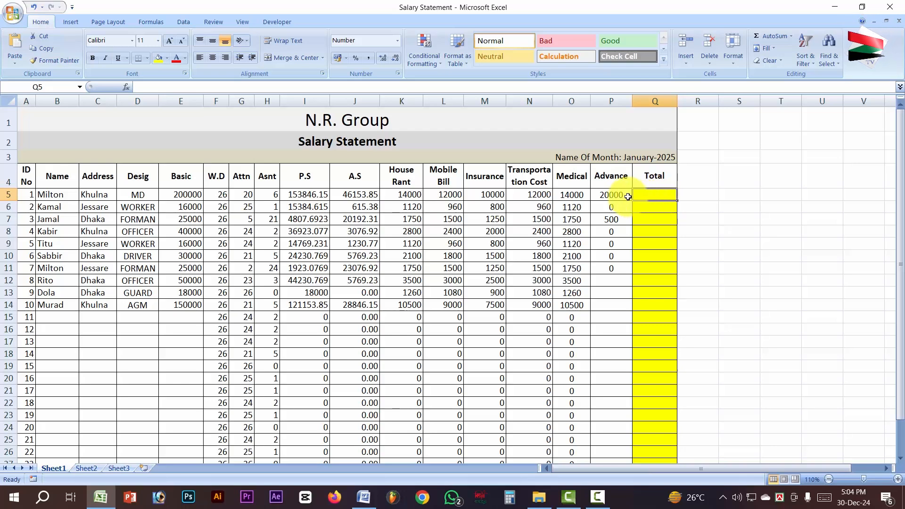
{"action": "left_click", "coordinate": [614, 195]}
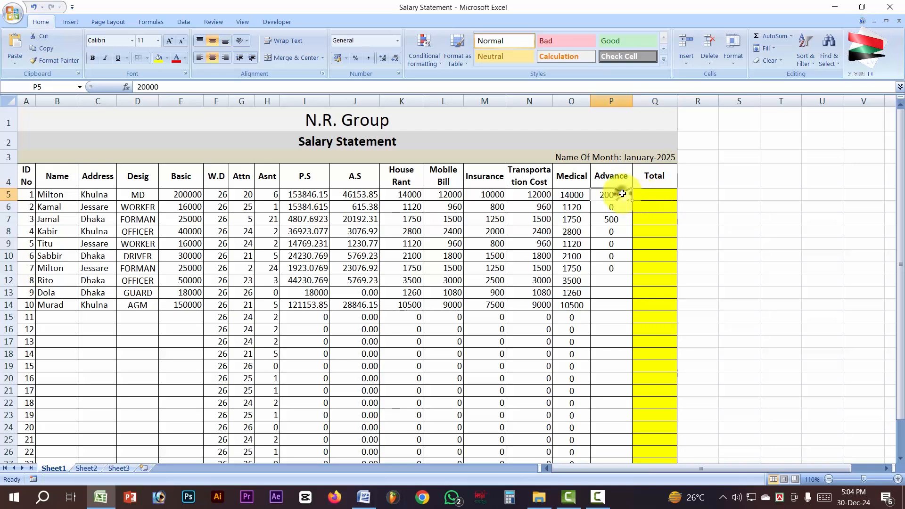
{"action": "left_click", "coordinate": [498, 194]}
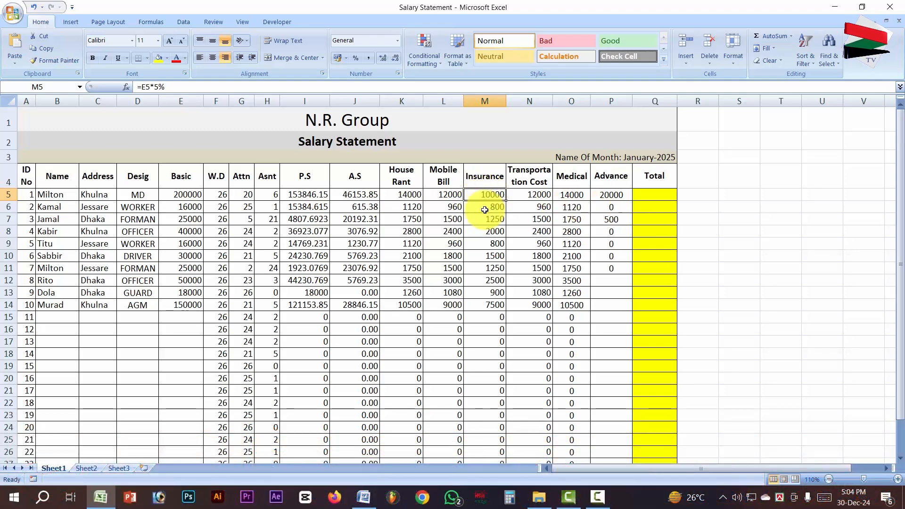
{"action": "left_click", "coordinate": [615, 194]}
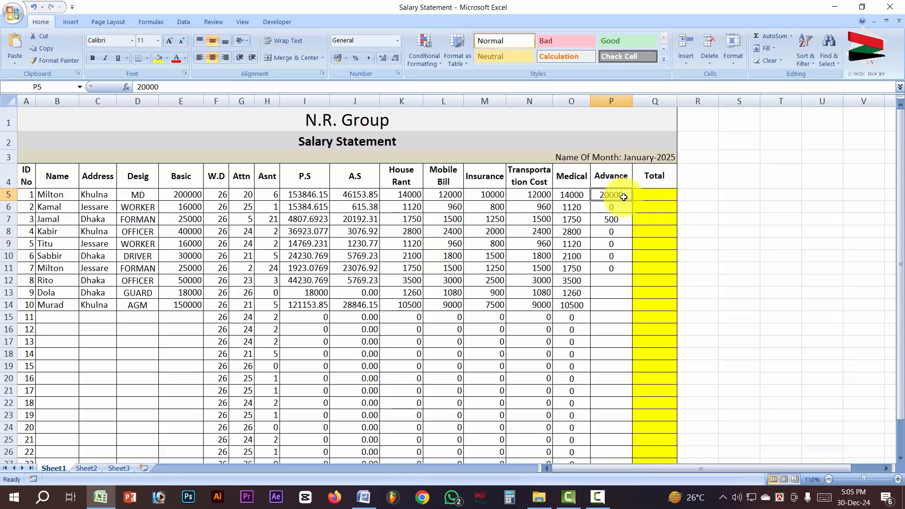
Begin the Total formula in Q5 by adding P.S, House Rant, Mobile Bill, Transportation Cost and Medical: =(I5+K5+L5+N5+O5.
{"action": "left_click", "coordinate": [645, 199]}
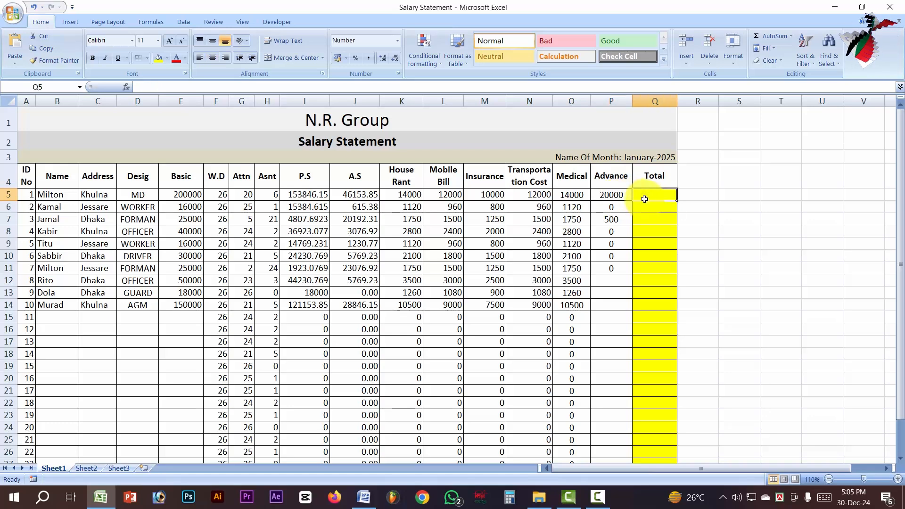
{"action": "type", "text": "="}
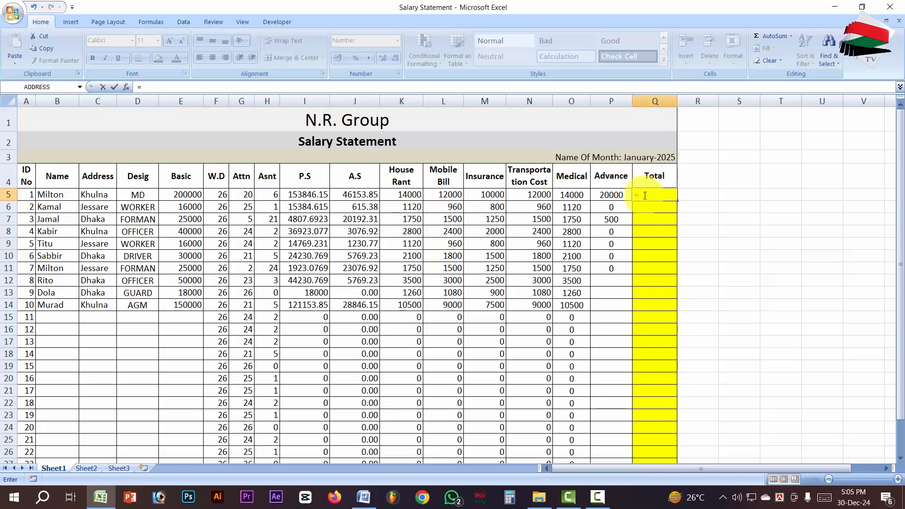
{"action": "type", "text": "("}
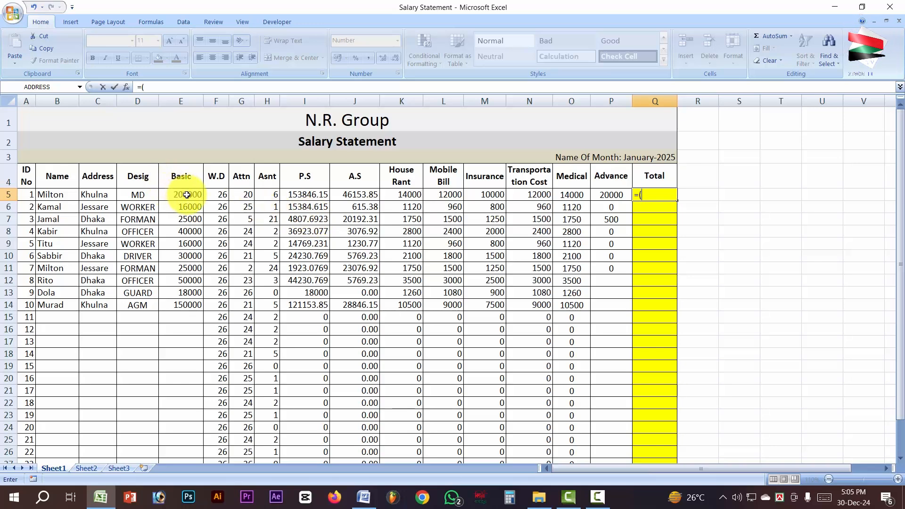
{"action": "left_click", "coordinate": [310, 194]}
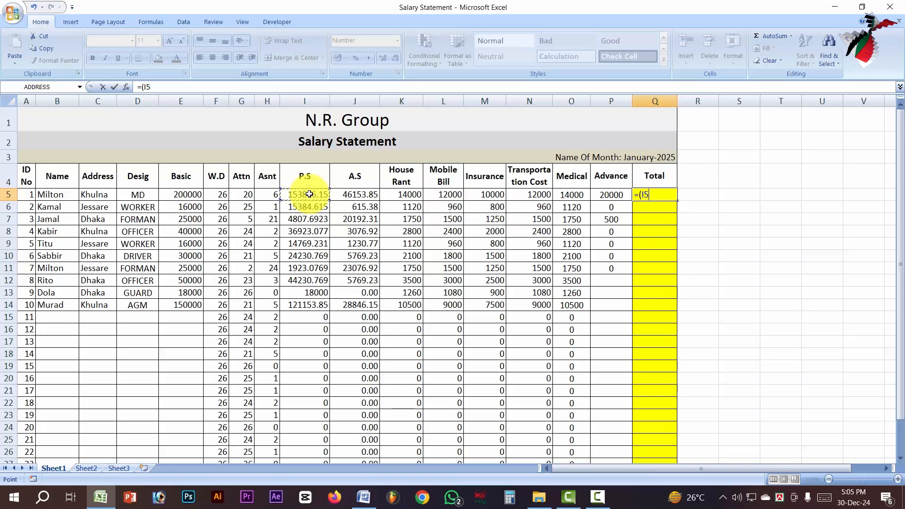
{"action": "type", "text": "+"}
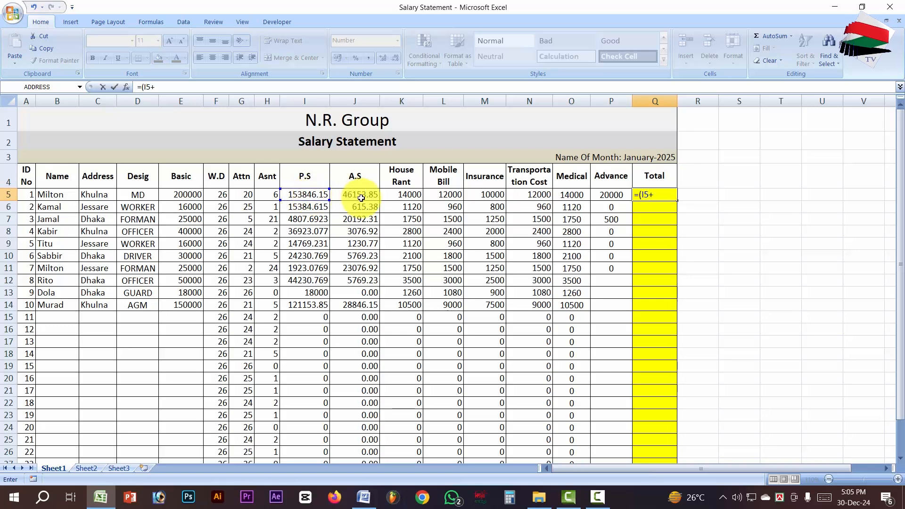
{"action": "left_click", "coordinate": [408, 194]}
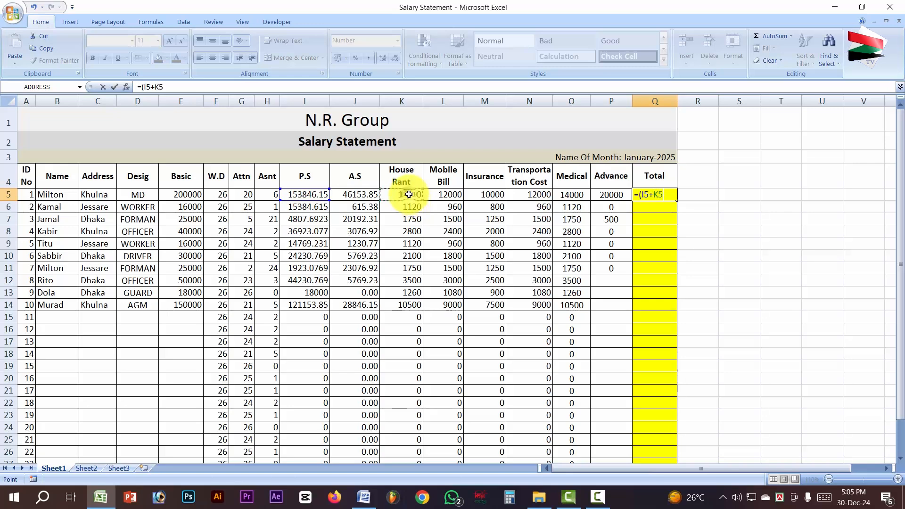
{"action": "type", "text": "+"}
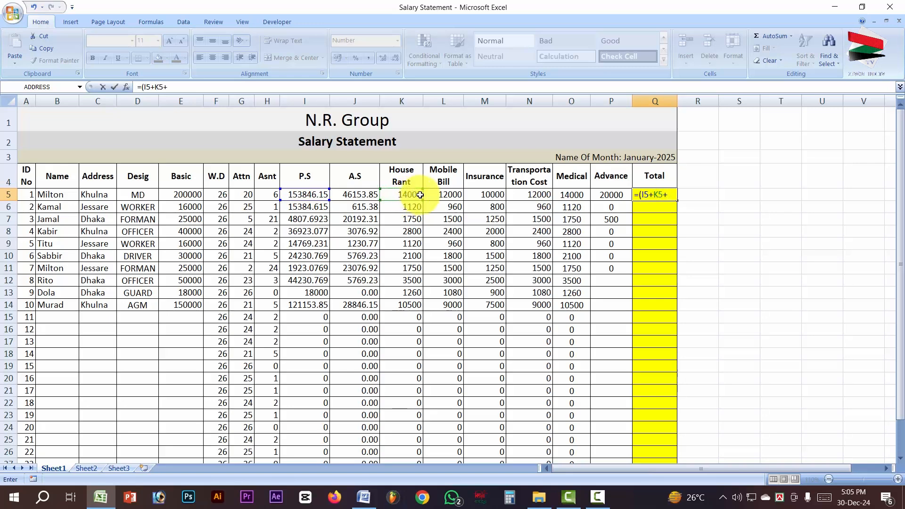
{"action": "left_click", "coordinate": [442, 195]}
{"action": "type", "text": "+"}
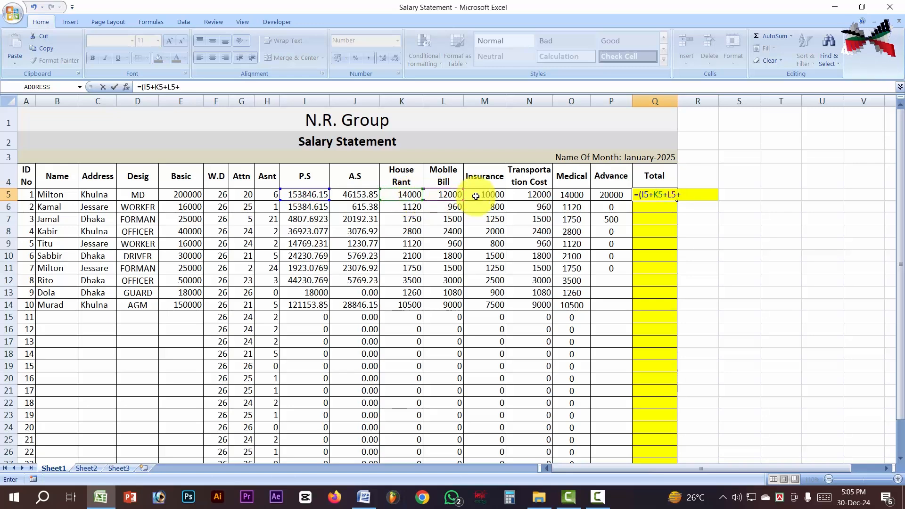
{"action": "left_click", "coordinate": [542, 195]}
{"action": "type", "text": "+"}
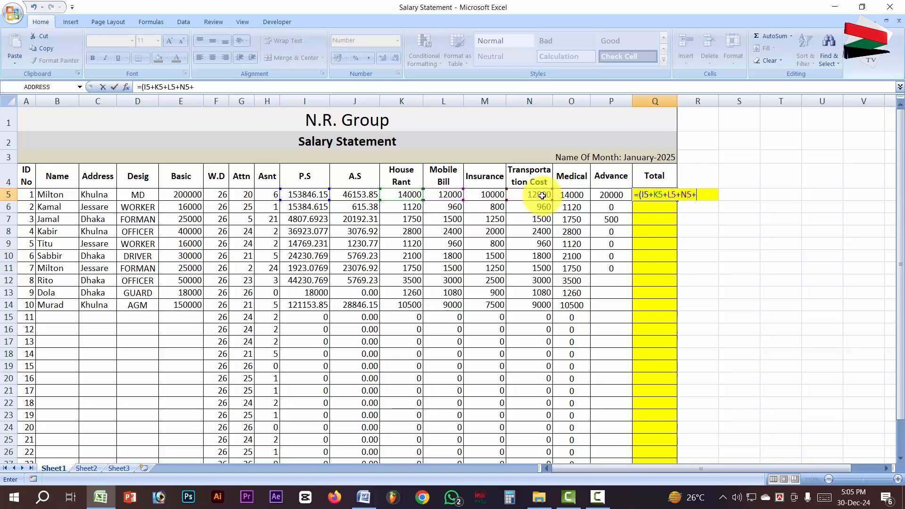
{"action": "left_click", "coordinate": [570, 195]}
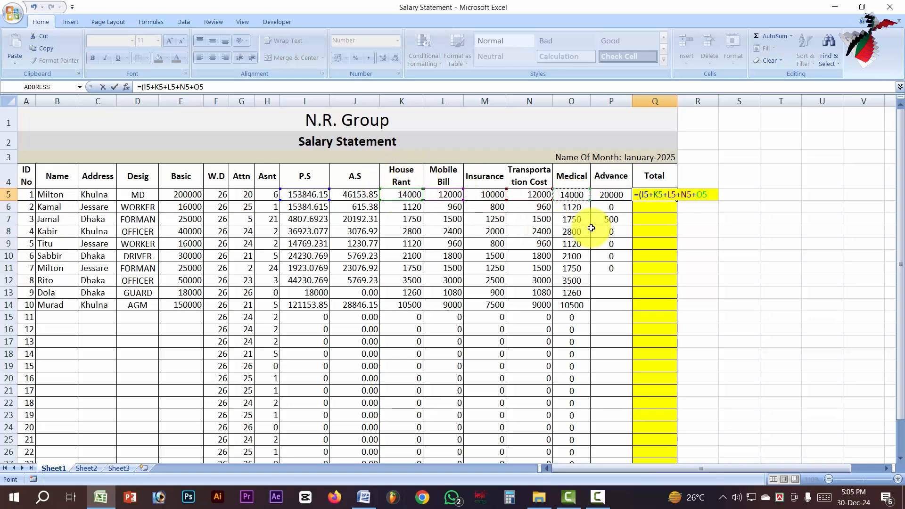
Complete the Q5 Total formula by subtracting Insurance and Advance, giving =(I5+K5+L5+N5+O5)-(M5+P5).
{"action": "type", "text": ")-("}
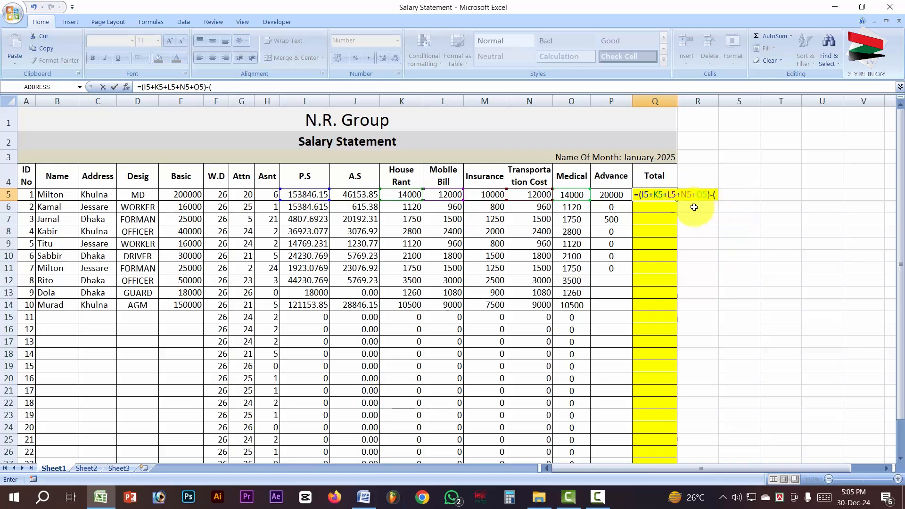
{"action": "left_click", "coordinate": [486, 195]}
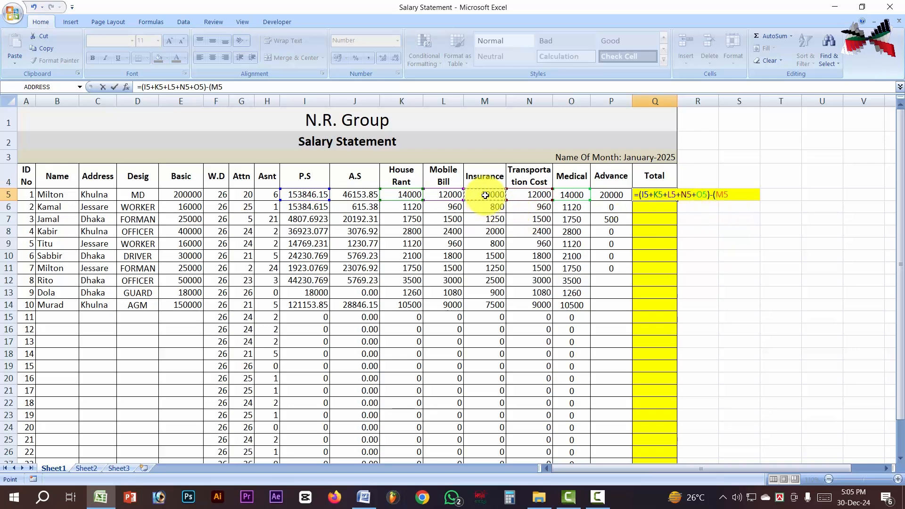
{"action": "type", "text": "+"}
{"action": "left_click", "coordinate": [607, 199]}
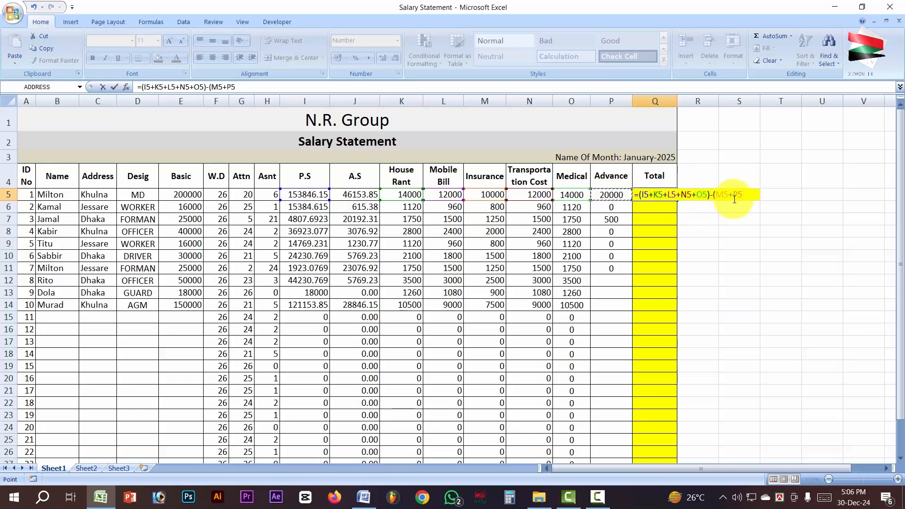
{"action": "type", "text": ")"}
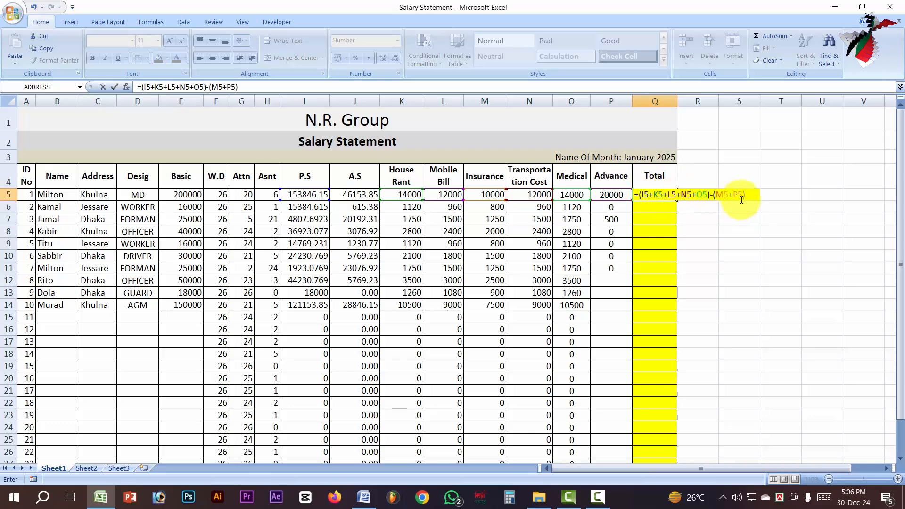
{"action": "key", "text": "Return"}
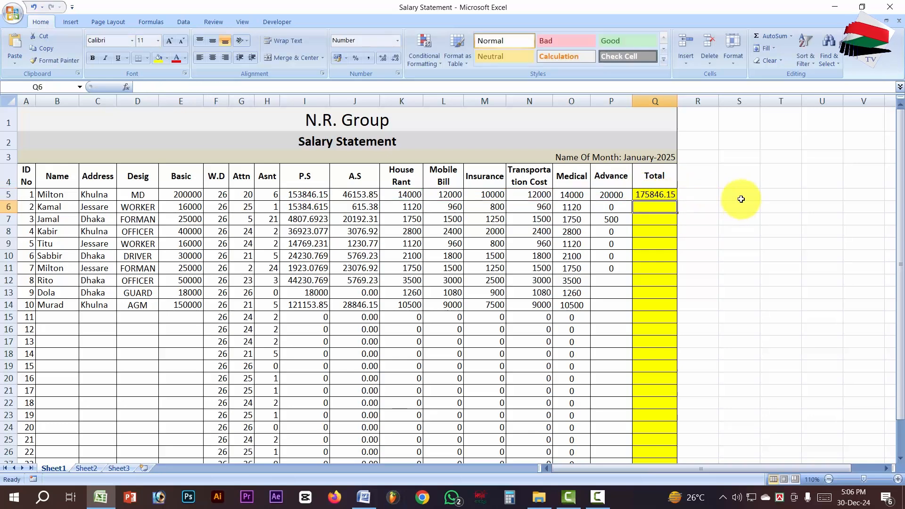
Review the row 5 Total against the Basic, Asnt, A.S, Advance and Insurance cells.
{"action": "left_click", "coordinate": [653, 195]}
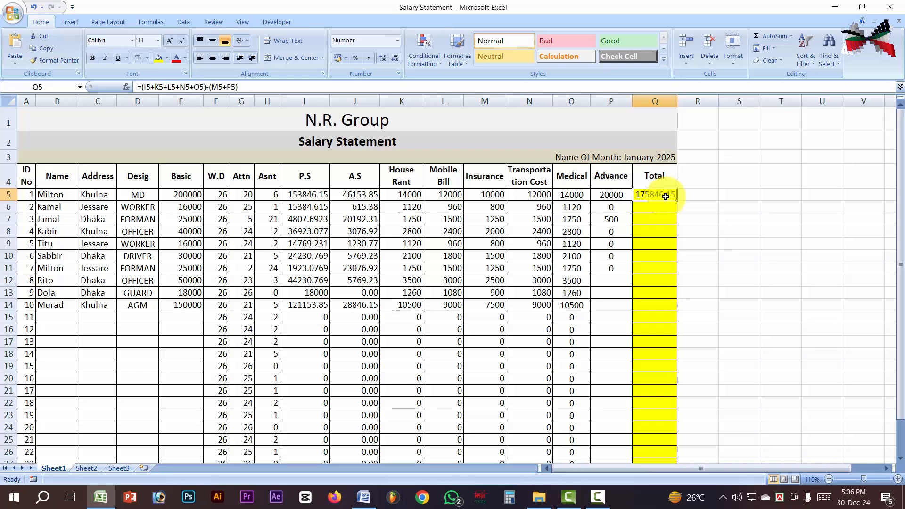
{"action": "left_click", "coordinate": [188, 195]}
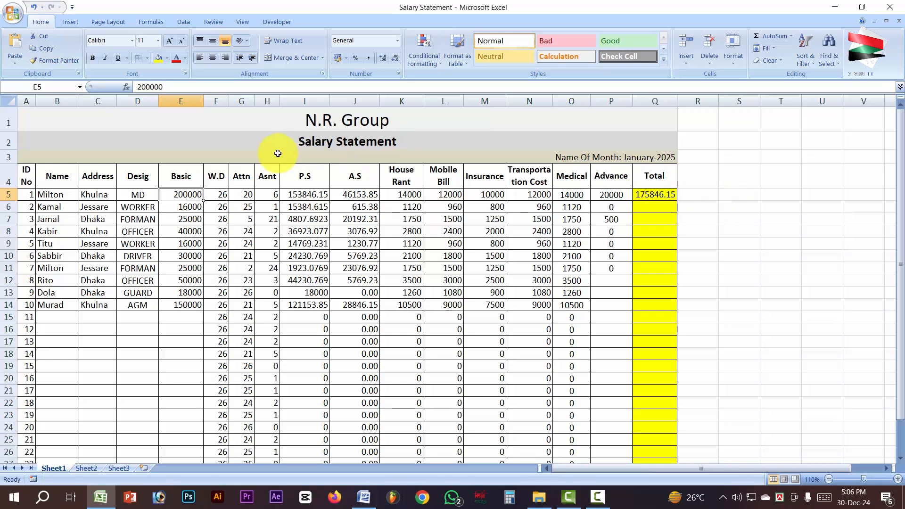
{"action": "left_click", "coordinate": [272, 194]}
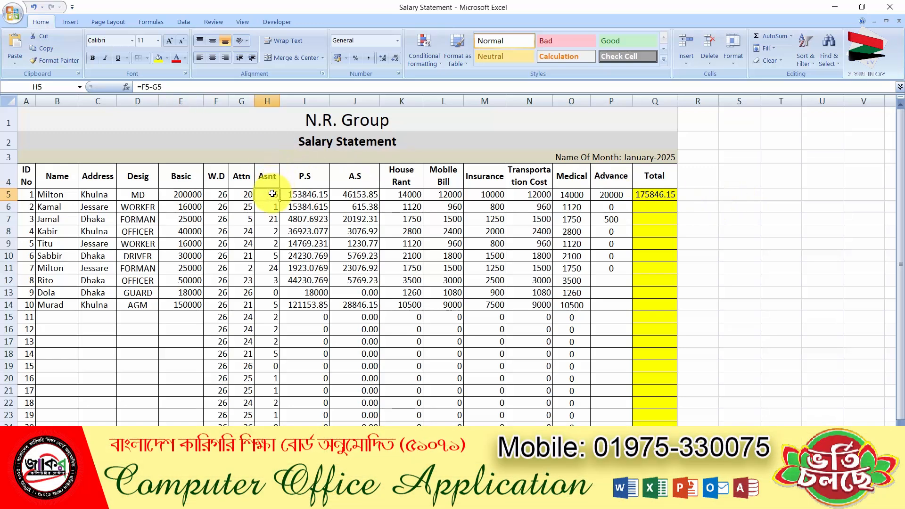
{"action": "left_click", "coordinate": [348, 194]}
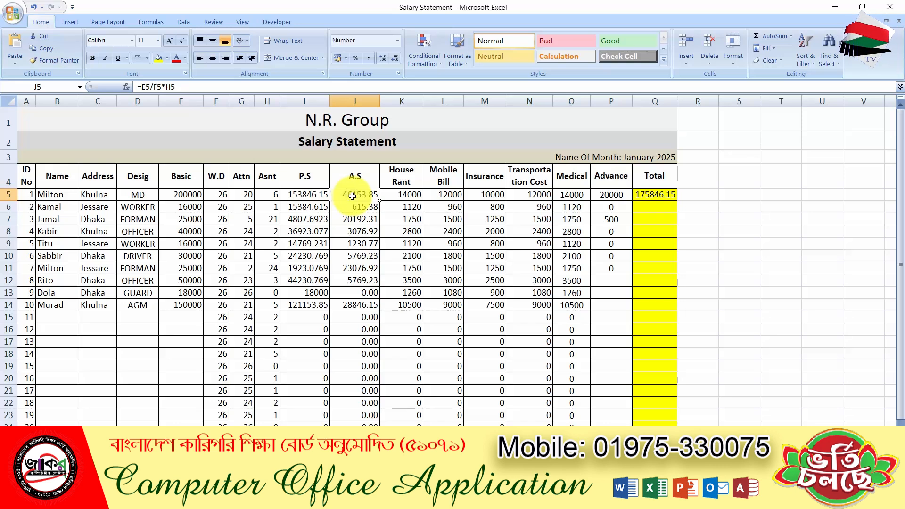
{"action": "left_click", "coordinate": [616, 195]}
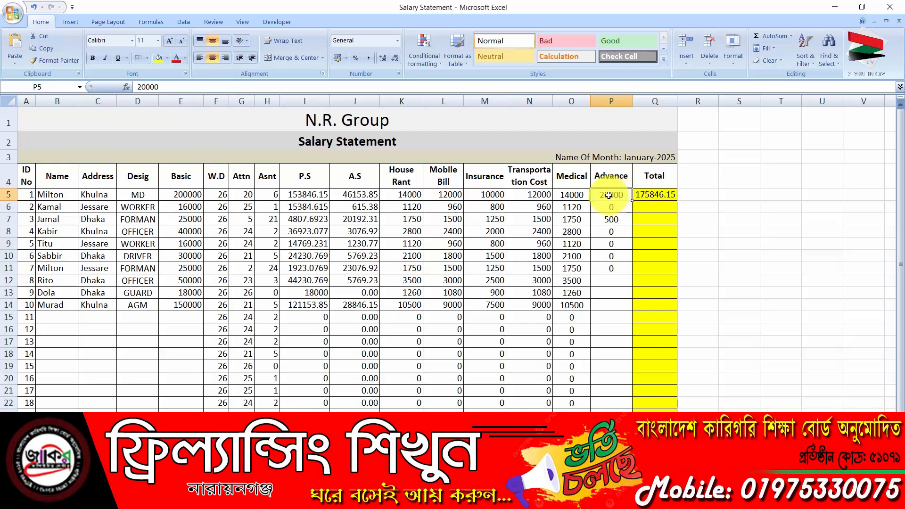
{"action": "left_click", "coordinate": [502, 195]}
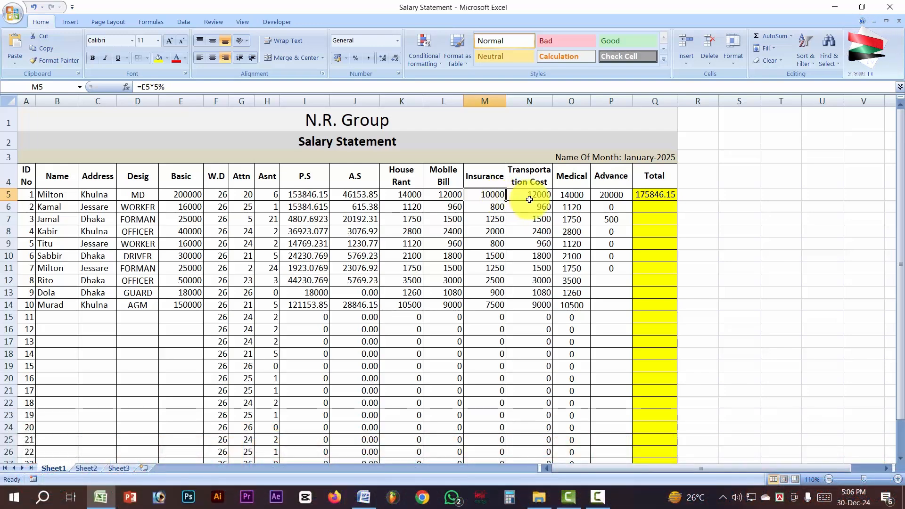
Fill the Total formula from Q5 down through Q29 for all the listed IDs.
{"action": "left_click", "coordinate": [666, 195]}
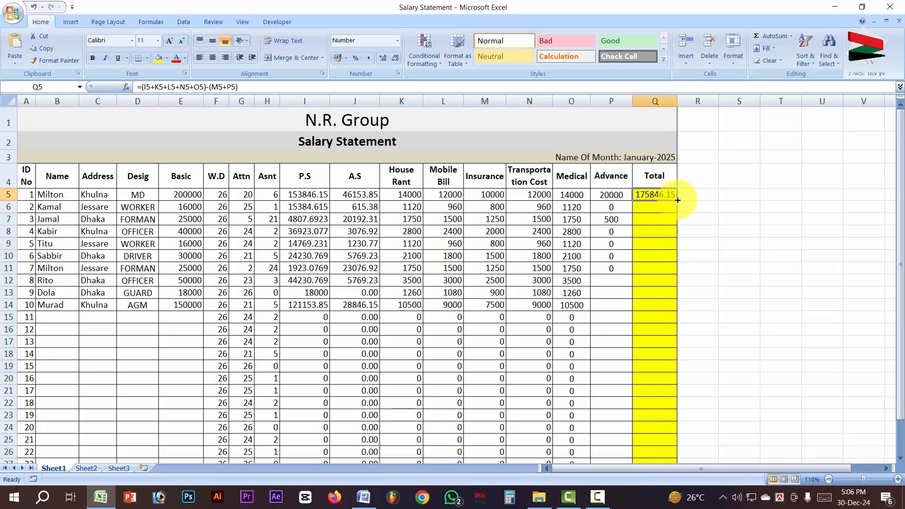
{"action": "double_click", "coordinate": [678, 200]}
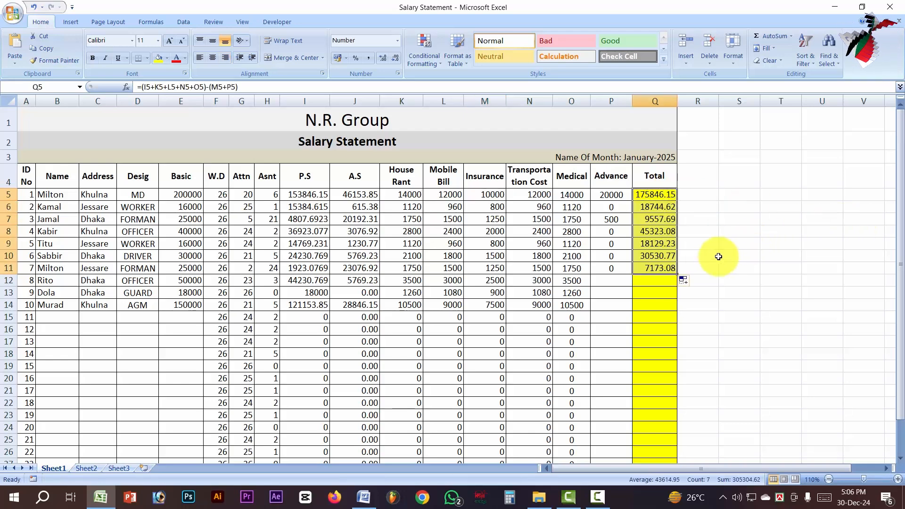
{"action": "left_click_drag", "start_coordinate": [678, 274], "coordinate": [666, 431]}
{"action": "left_click", "coordinate": [794, 274]}
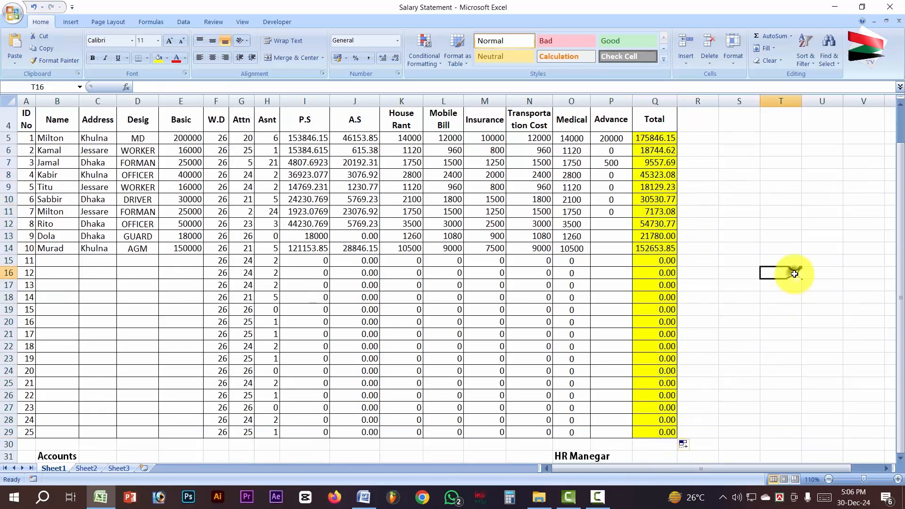
{"action": "scroll", "coordinate": [528, 294], "scroll_direction": "up", "scroll_amount": 1}
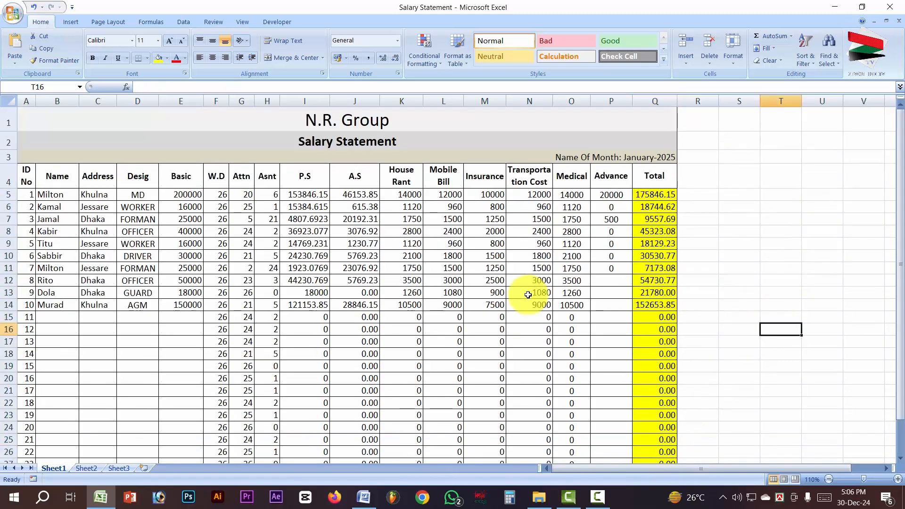